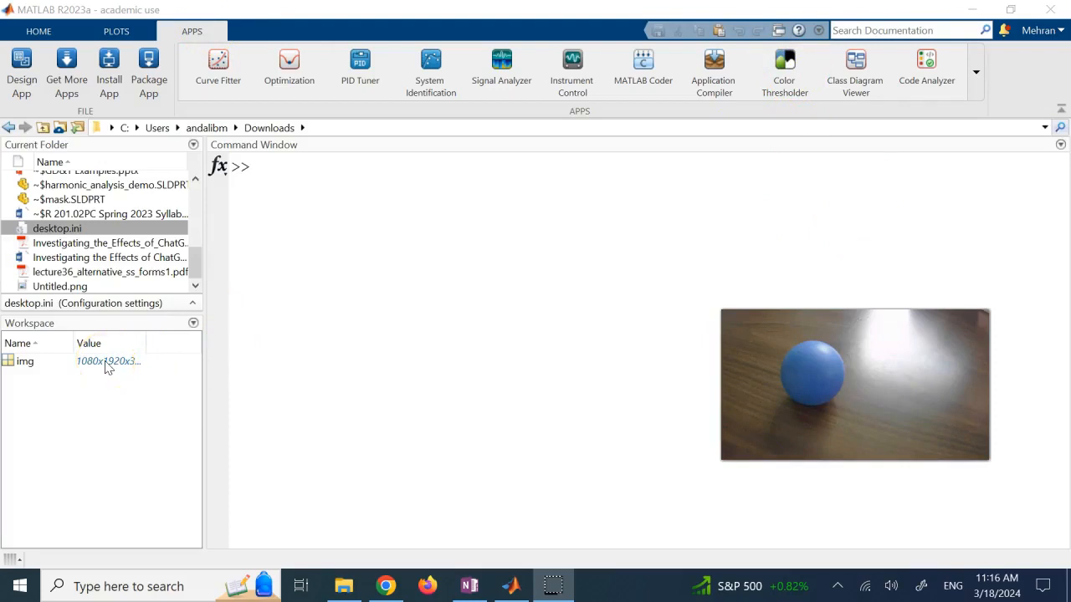
Step: Display the captured webcam image with imshow(img), then close the figure
{"action": "left_click", "coordinate": [378, 363]}
{"action": "key", "text": "Up"}
{"action": "key", "text": "Up"}
{"action": "key", "text": "Up"}
{"action": "key", "text": "Up"}
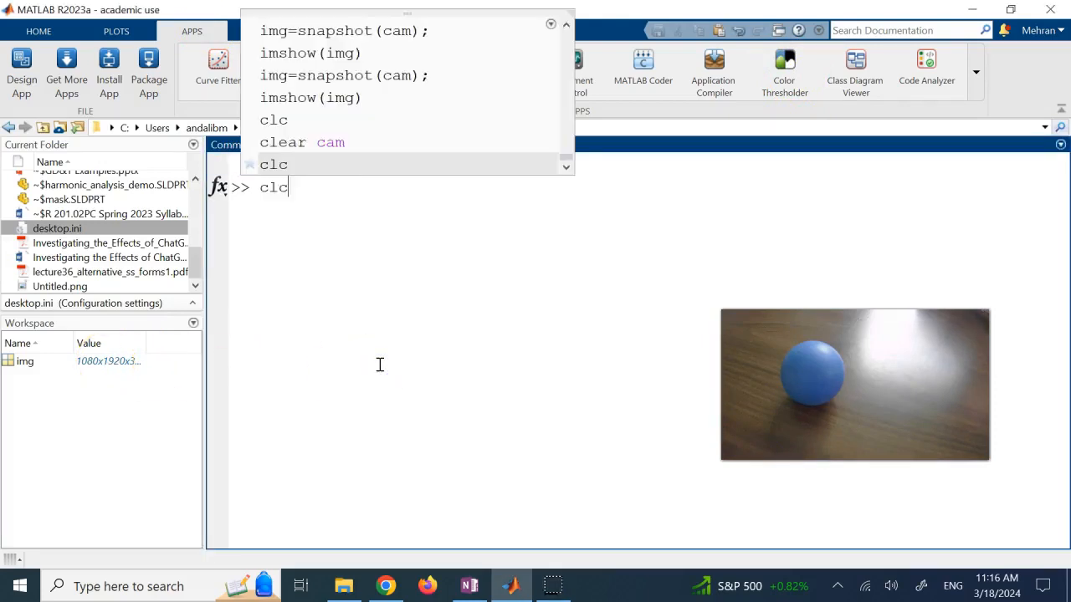
{"action": "key", "text": "Return"}
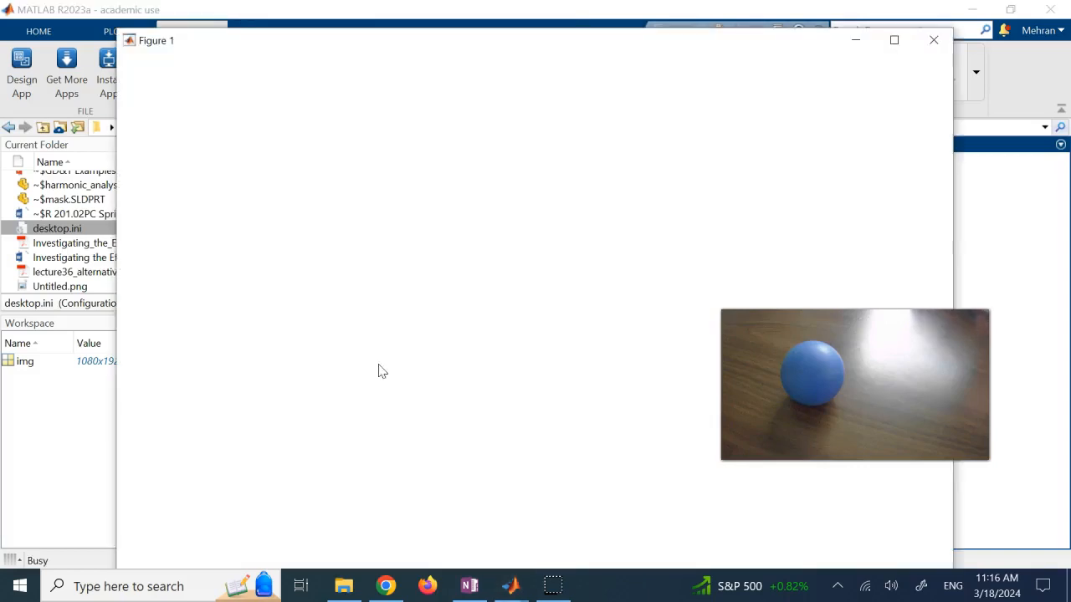
{"action": "left_click", "coordinate": [512, 240]}
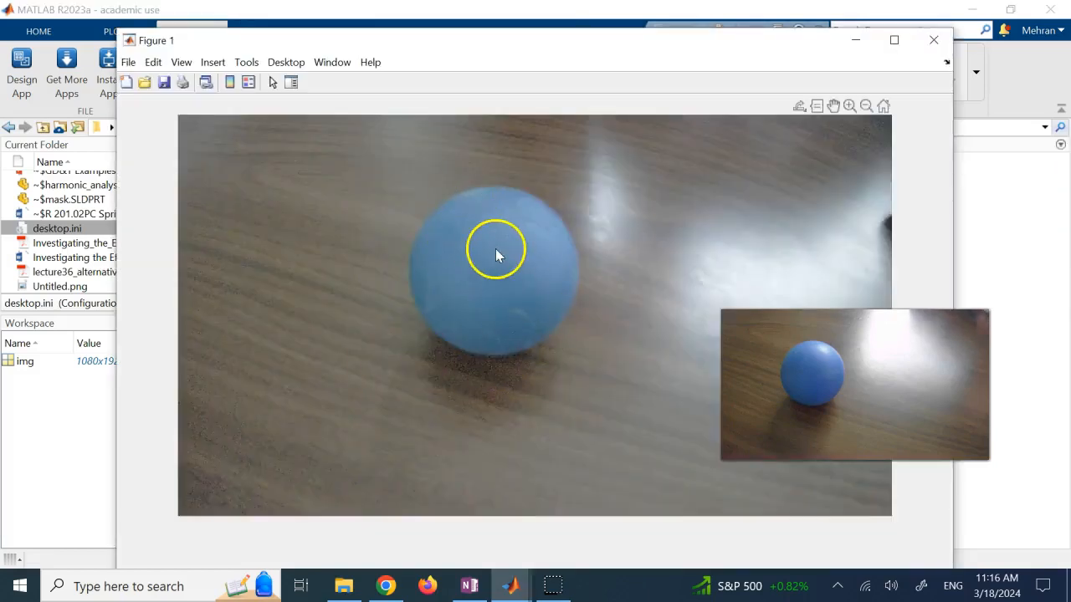
{"action": "left_click", "coordinate": [930, 38]}
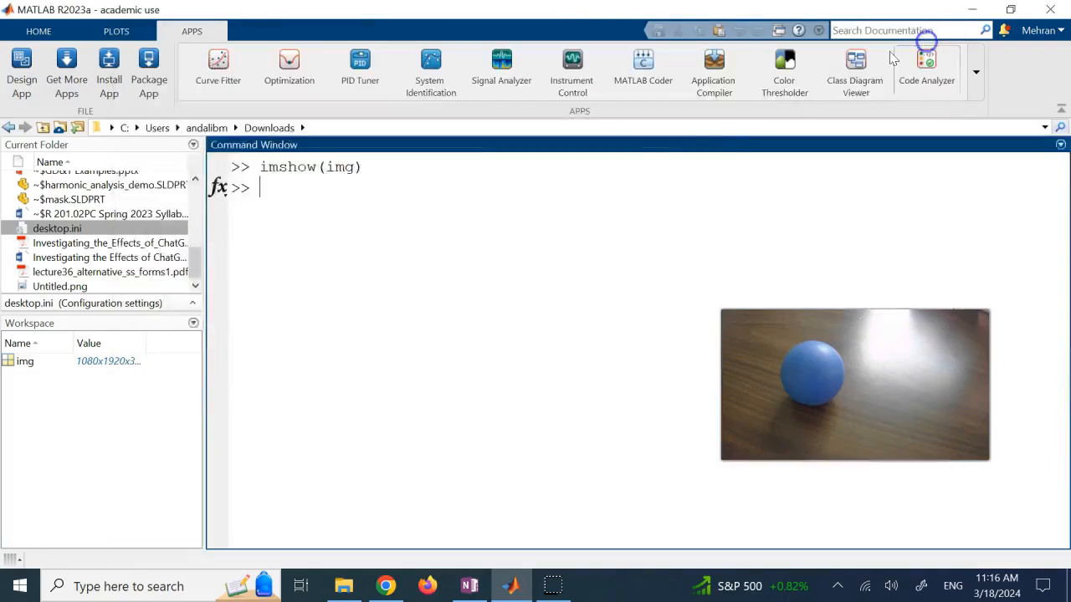
Step: Look back through the command history for the cam=webcam(2) connection command
{"action": "key", "text": "Up"}
{"action": "key", "text": "Up"}
{"action": "key", "text": "Up"}
{"action": "key", "text": "Up"}
{"action": "key", "text": "Up"}
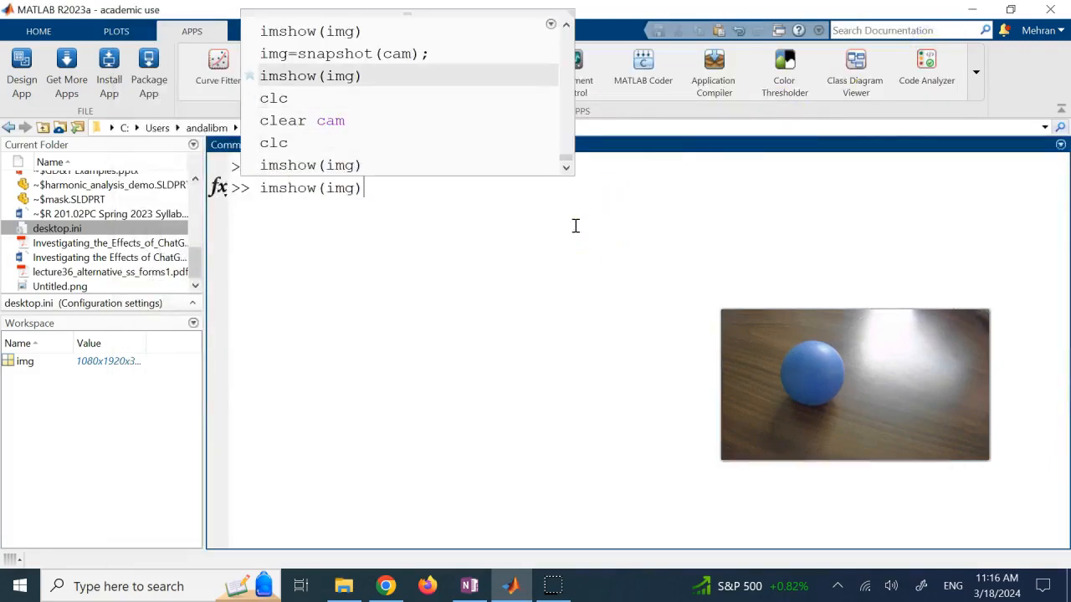
{"action": "key", "text": "Up"}
{"action": "key", "text": "Up"}
{"action": "key", "text": "Up"}
{"action": "key", "text": "Up"}
{"action": "key", "text": "Up"}
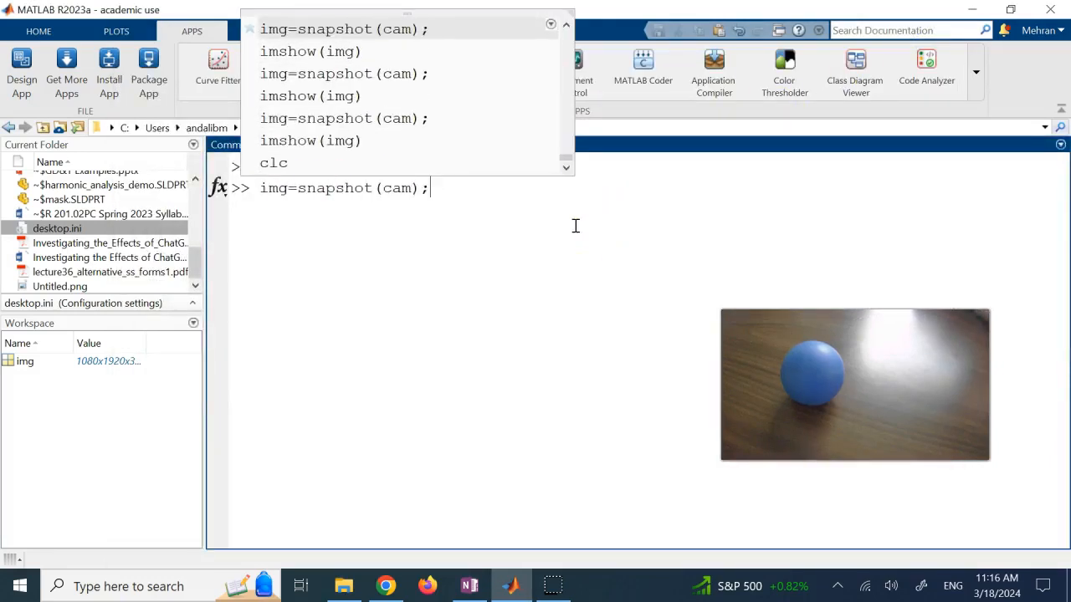
{"action": "key", "text": "Up"}
{"action": "key", "text": "Up"}
{"action": "key", "text": "Up"}
{"action": "key", "text": "Up"}
{"action": "key", "text": "Up"}
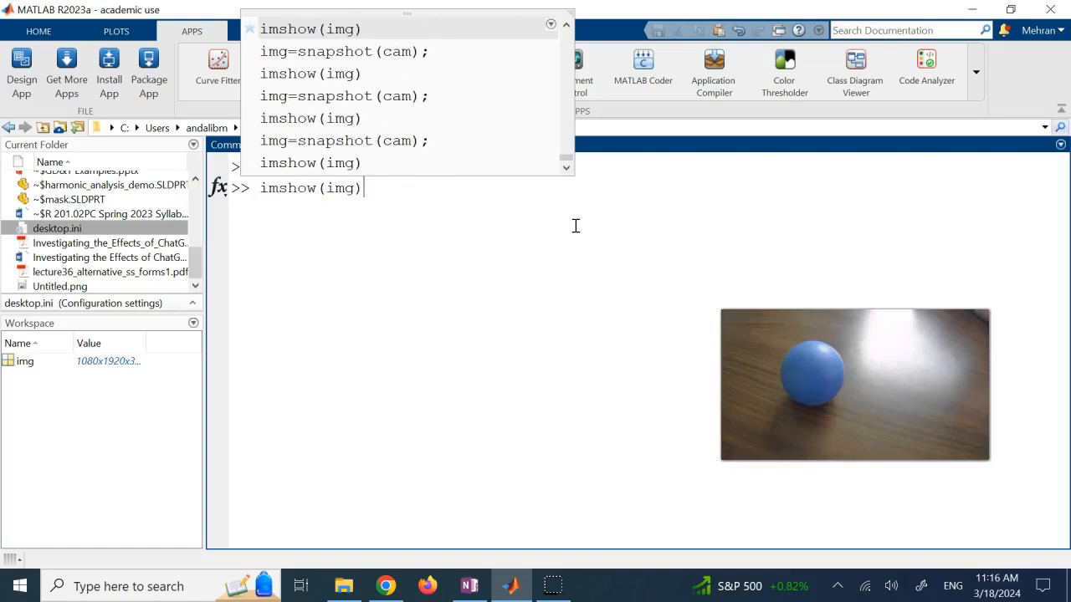
{"action": "key", "text": "Up"}
{"action": "key", "text": "Up"}
{"action": "key", "text": "Up"}
{"action": "key", "text": "Up"}
{"action": "key", "text": "Up"}
{"action": "key", "text": "Up"}
{"action": "key", "text": "Up"}
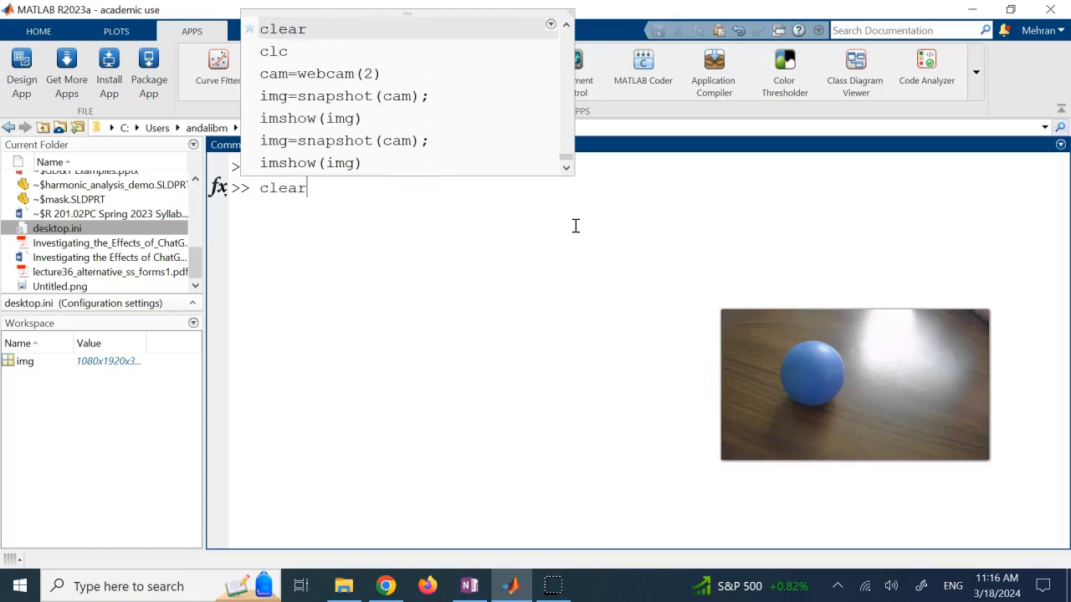
{"action": "key", "text": "Down"}
{"action": "key", "text": "Down"}
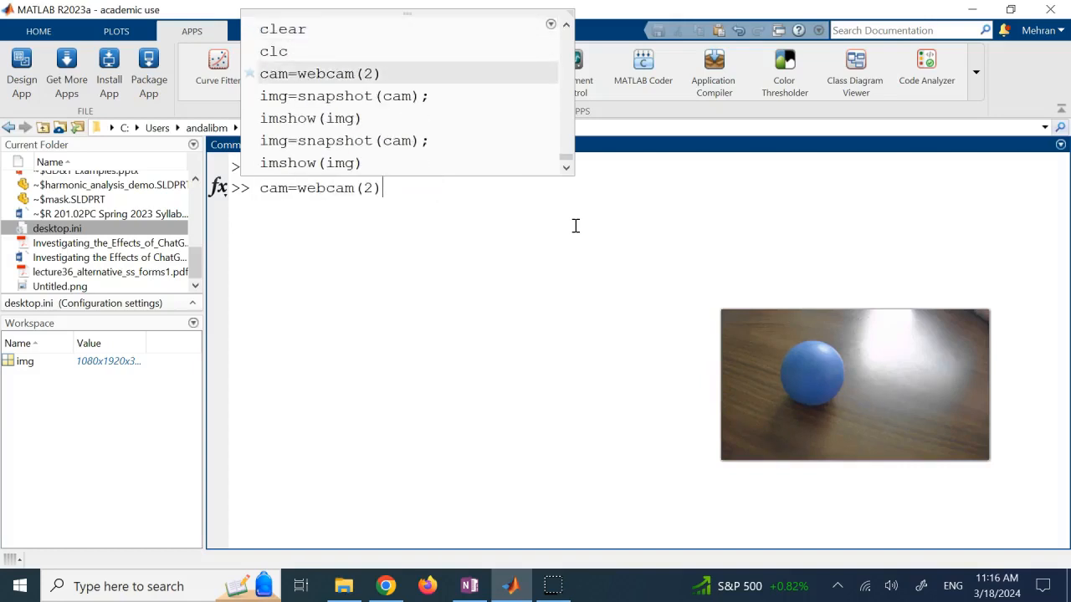
Step: Clear the recalled command and list the connected cameras with webcamlist
{"action": "key", "text": "BackSpace"}
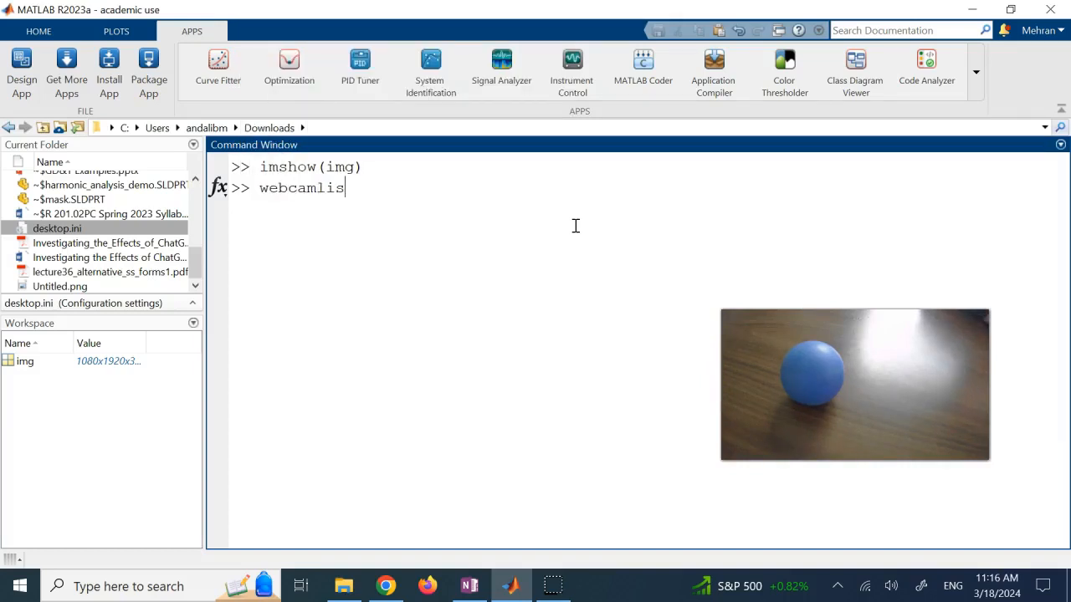
{"action": "key", "text": "Return"}
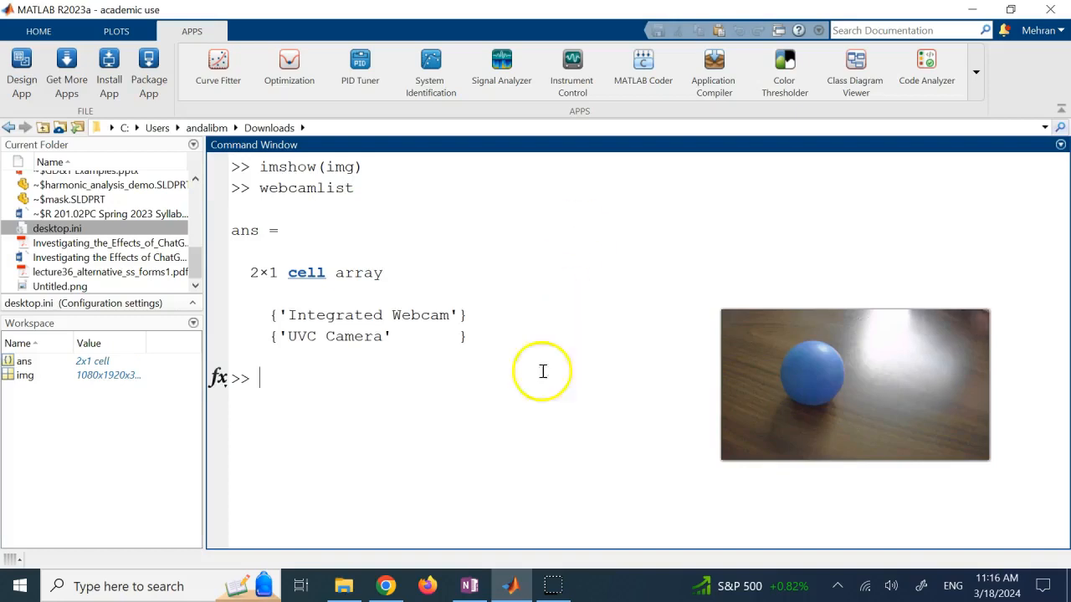
{"action": "triple_click", "coordinate": [428, 342]}
{"action": "left_click", "coordinate": [438, 377]}
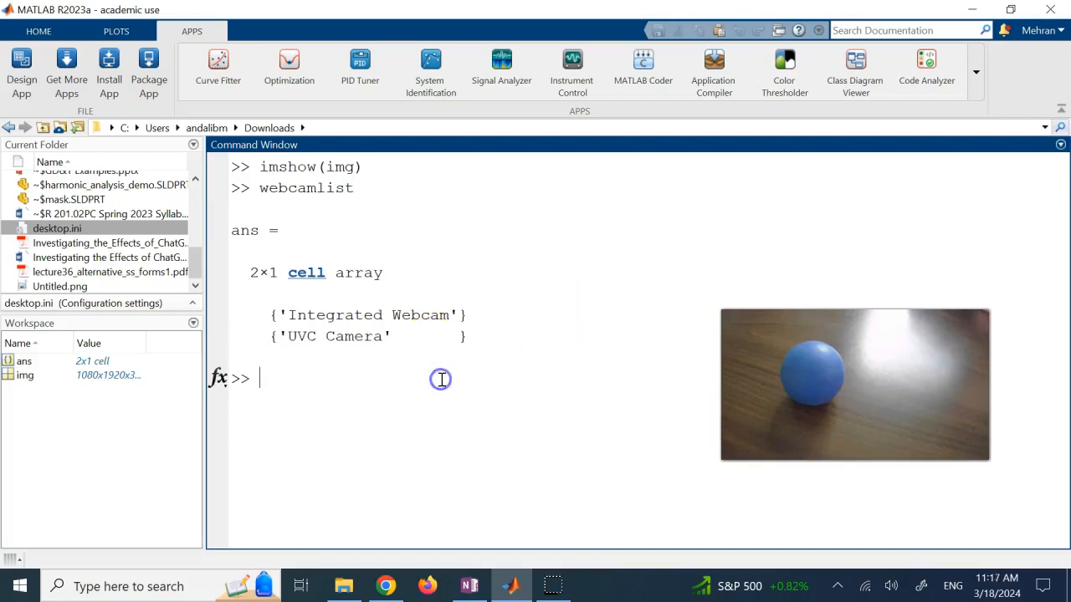
Step: Review the cam=webcam(2) and img=snapshot(cam); commands in the history, and leave the prompt empty
{"action": "key", "text": "Up"}
{"action": "key", "text": "Up"}
{"action": "key", "text": "Up"}
{"action": "key", "text": "Up"}
{"action": "key", "text": "Up"}
{"action": "key", "text": "Up"}
{"action": "key", "text": "Up"}
{"action": "key", "text": "Up"}
{"action": "key", "text": "Up"}
{"action": "key", "text": "Up"}
{"action": "key", "text": "Up"}
{"action": "key", "text": "Up"}
{"action": "key", "text": "Up"}
{"action": "key", "text": "Up"}
{"action": "key", "text": "Up"}
{"action": "key", "text": "Up"}
{"action": "key", "text": "Up"}
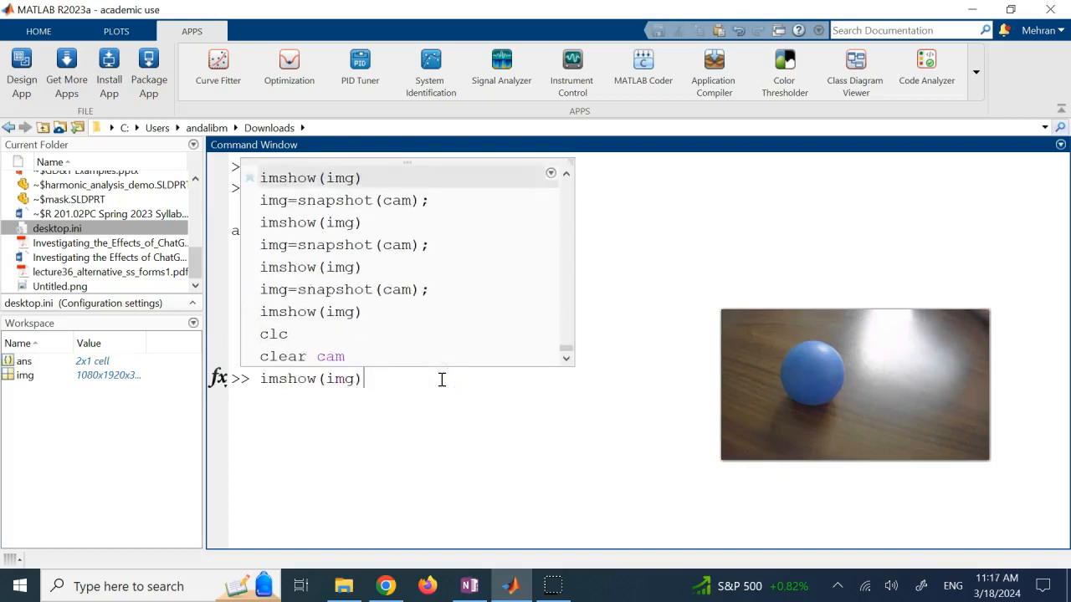
{"action": "key", "text": "Up"}
{"action": "key", "text": "Up"}
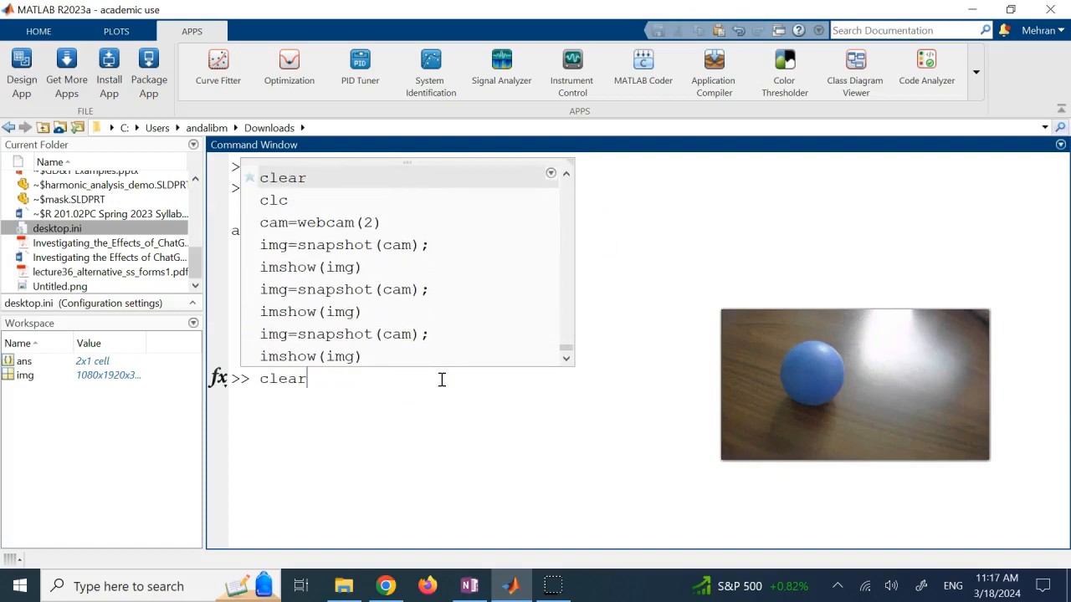
{"action": "key", "text": "Down"}
{"action": "key", "text": "Down"}
{"action": "key", "text": "Down"}
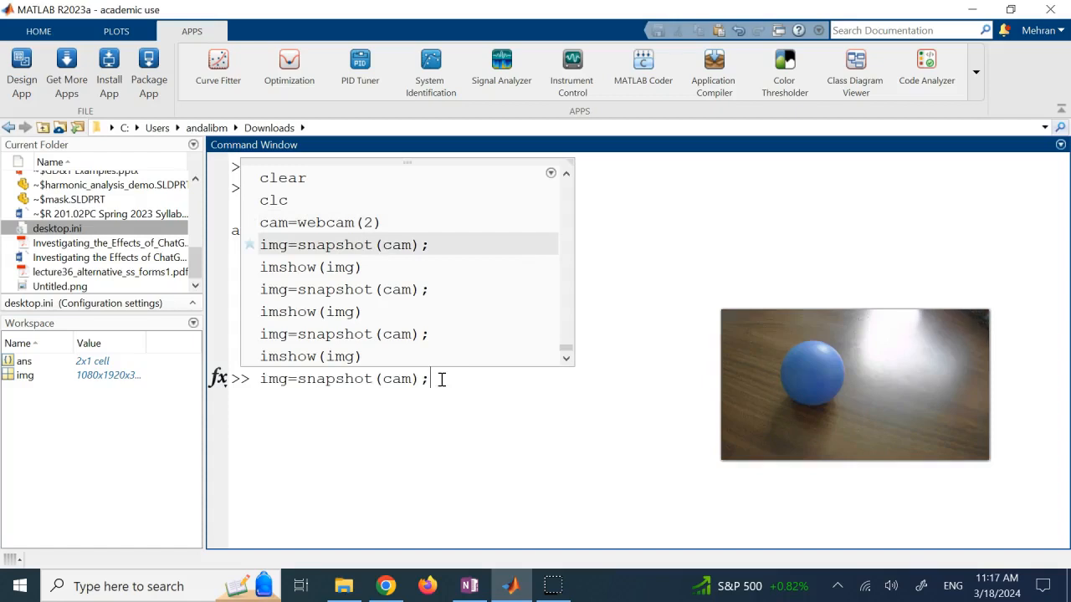
{"action": "key", "text": "BackSpace"}
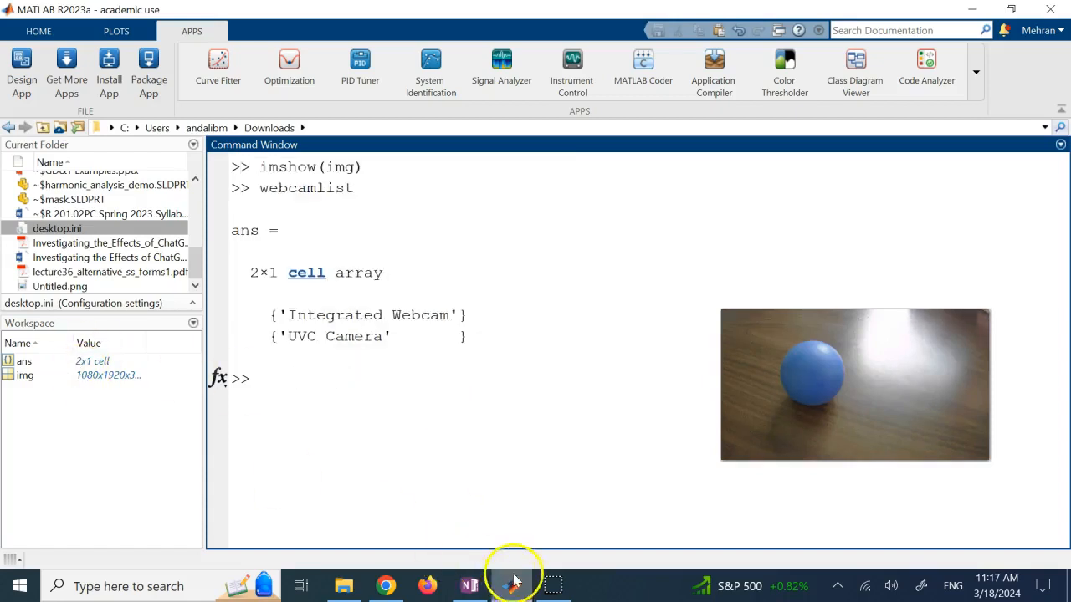
Step: Open the Color Thresholder app maximized and load the img variable from the workspace
{"action": "left_click", "coordinate": [787, 86]}
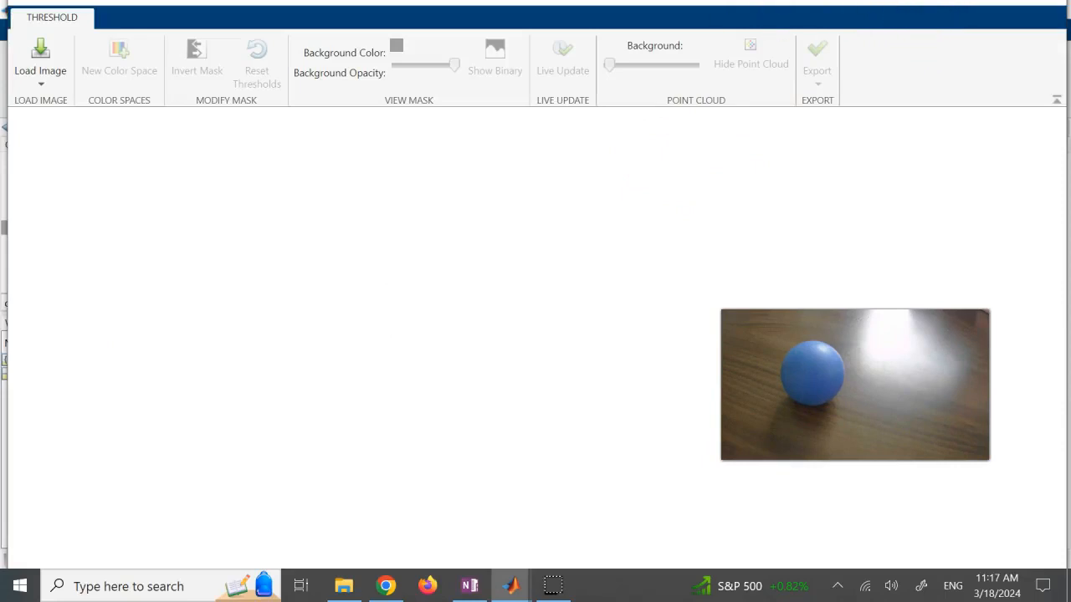
{"action": "key", "text": "super+Up"}
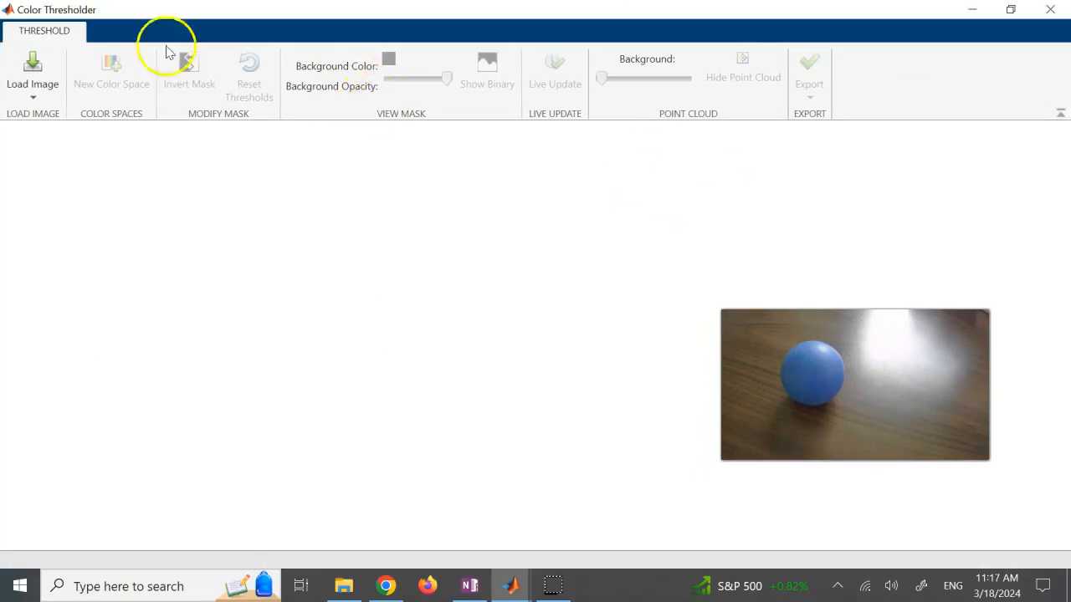
{"action": "left_click", "coordinate": [35, 98]}
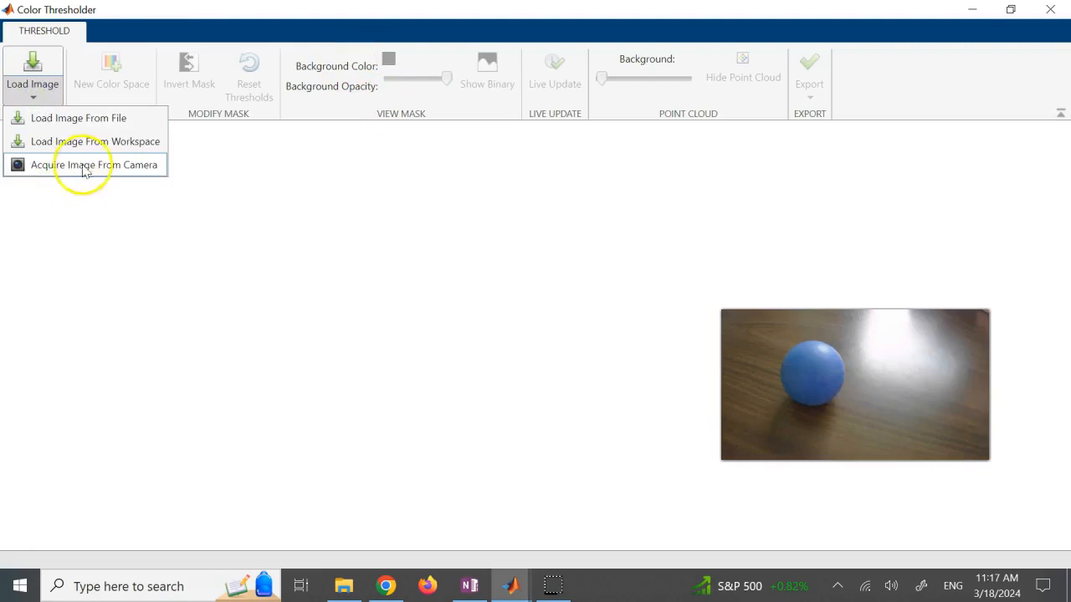
{"action": "left_click", "coordinate": [104, 145]}
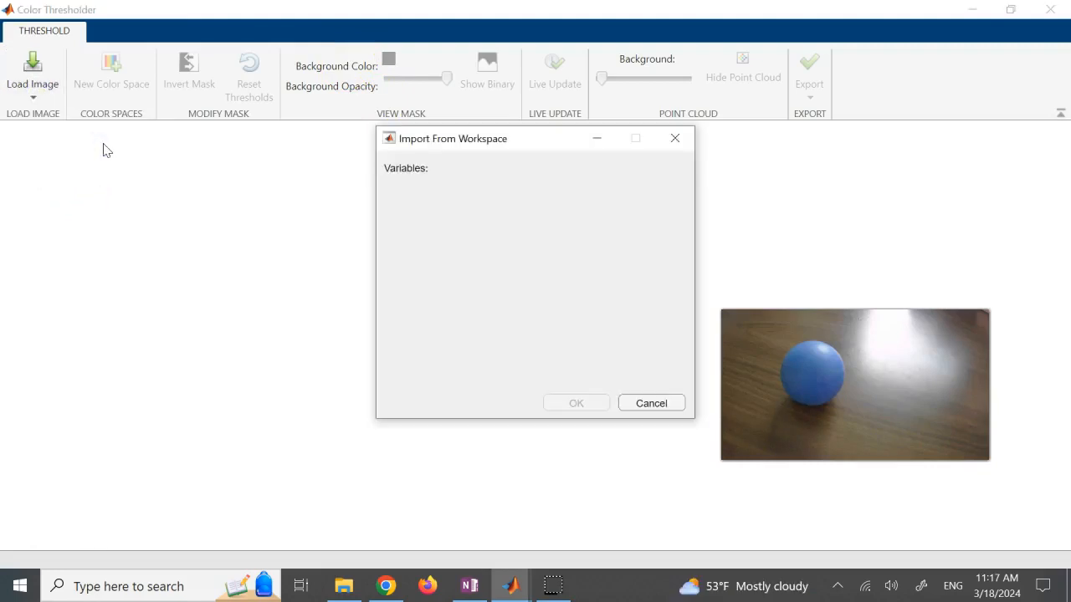
{"action": "left_click", "coordinate": [459, 217]}
{"action": "left_click", "coordinate": [586, 402]}
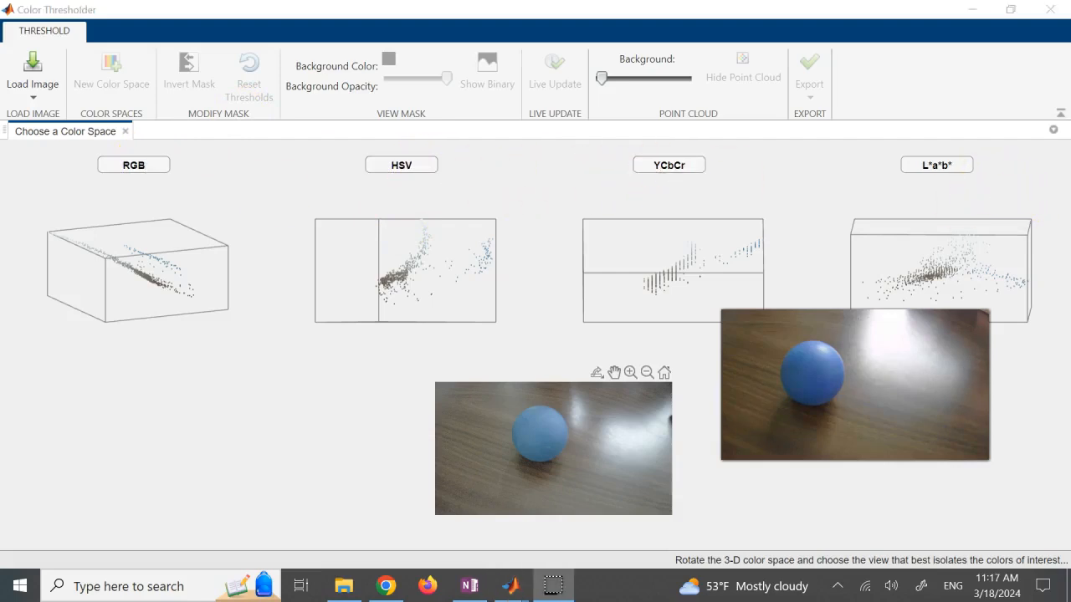
Step: Rotate the RGB, HSV, YCbCr and L*a*b* point clouds to compare how well each separates the ball's blue from the background
{"action": "left_click_drag", "start_coordinate": [954, 326], "coordinate": [992, 275]}
{"action": "mouse_move", "coordinate": [682, 275]}
{"action": "left_mouse_down"}
{"action": "mouse_move", "coordinate": [656, 279]}
{"action": "mouse_move", "coordinate": [677, 279]}
{"action": "left_mouse_up"}
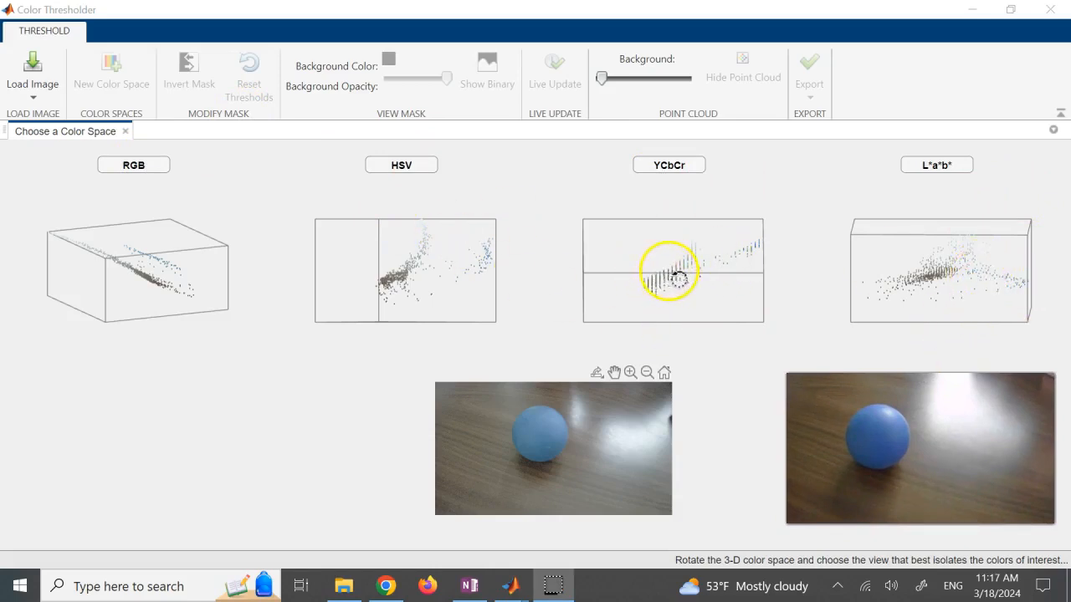
{"action": "mouse_move", "coordinate": [426, 254]}
{"action": "left_mouse_down"}
{"action": "mouse_move", "coordinate": [428, 210]}
{"action": "mouse_move", "coordinate": [440, 279]}
{"action": "mouse_move", "coordinate": [424, 266]}
{"action": "left_mouse_up"}
{"action": "left_click_drag", "start_coordinate": [418, 227], "coordinate": [384, 303]}
{"action": "left_click_drag", "start_coordinate": [204, 285], "coordinate": [172, 285]}
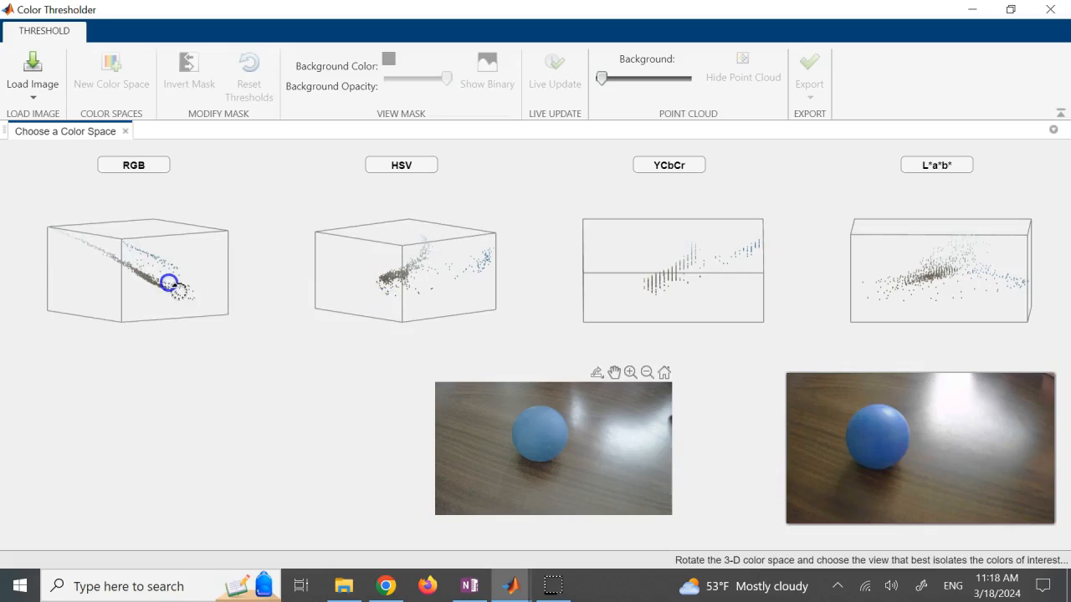
{"action": "left_click_drag", "start_coordinate": [487, 295], "coordinate": [464, 270]}
{"action": "mouse_move", "coordinate": [641, 300]}
{"action": "left_mouse_down"}
{"action": "mouse_move", "coordinate": [655, 248]}
{"action": "mouse_move", "coordinate": [669, 242]}
{"action": "mouse_move", "coordinate": [664, 208]}
{"action": "mouse_move", "coordinate": [609, 344]}
{"action": "mouse_move", "coordinate": [632, 301]}
{"action": "left_mouse_up"}
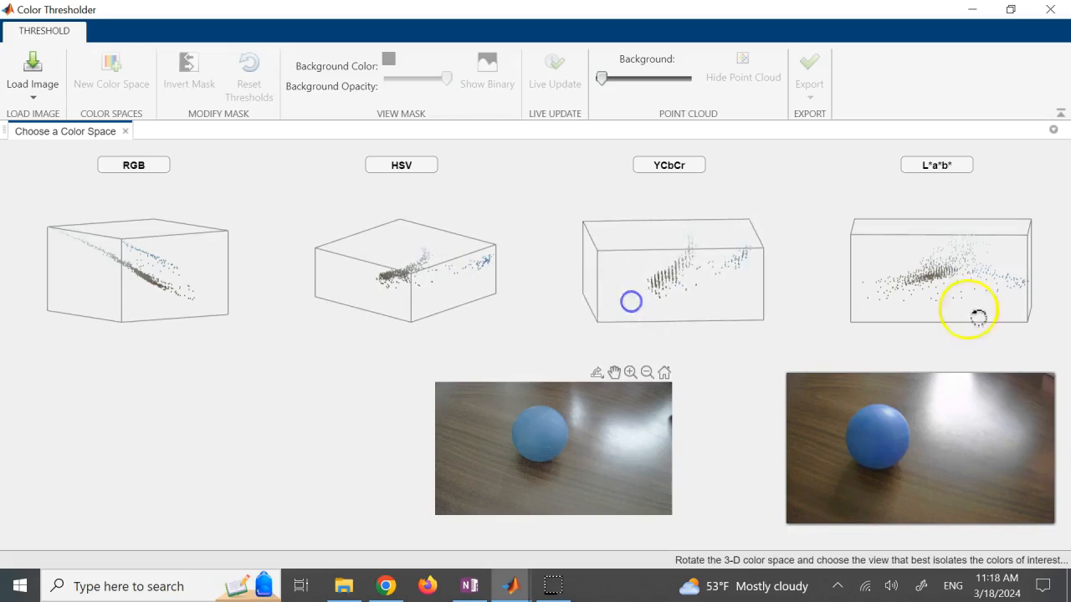
{"action": "left_click_drag", "start_coordinate": [943, 287], "coordinate": [950, 252]}
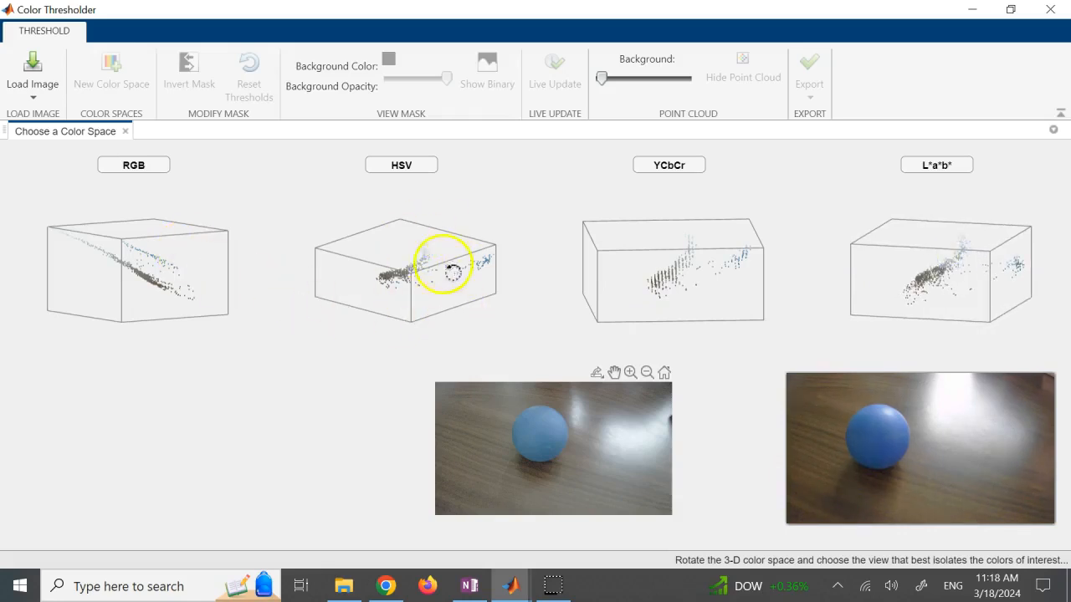
{"action": "mouse_move", "coordinate": [642, 294]}
{"action": "left_mouse_down"}
{"action": "mouse_move", "coordinate": [664, 298]}
{"action": "mouse_move", "coordinate": [619, 292]}
{"action": "mouse_move", "coordinate": [643, 288]}
{"action": "left_mouse_up"}
{"action": "left_click_drag", "start_coordinate": [179, 259], "coordinate": [131, 238]}
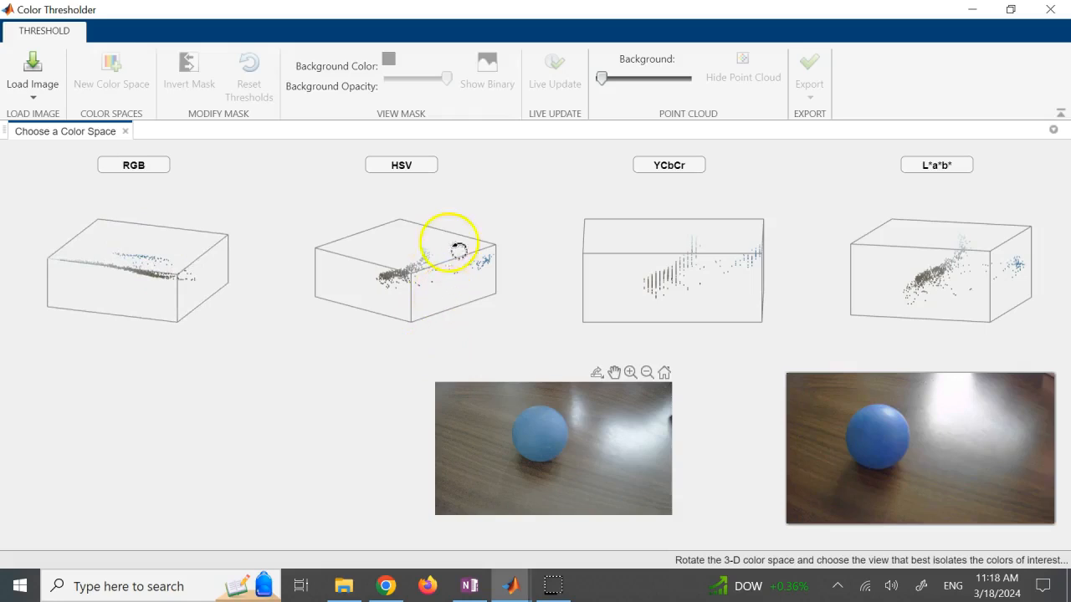
Step: Choose the HSV color space and outline a freehand color region just inside the blue ball's edge to threshold it
{"action": "left_click", "coordinate": [390, 164]}
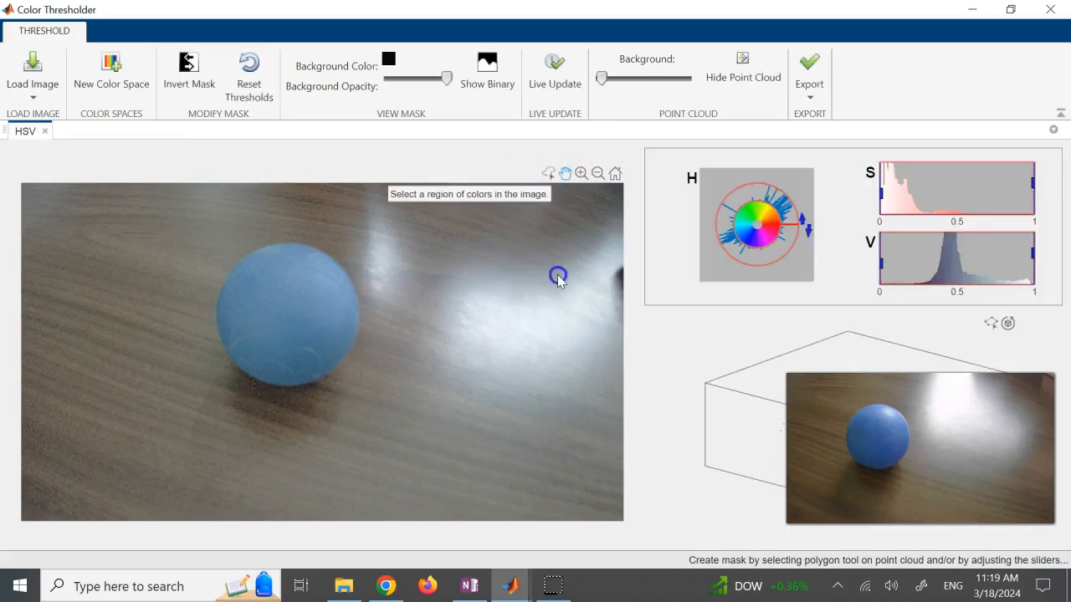
{"action": "left_click", "coordinate": [548, 174]}
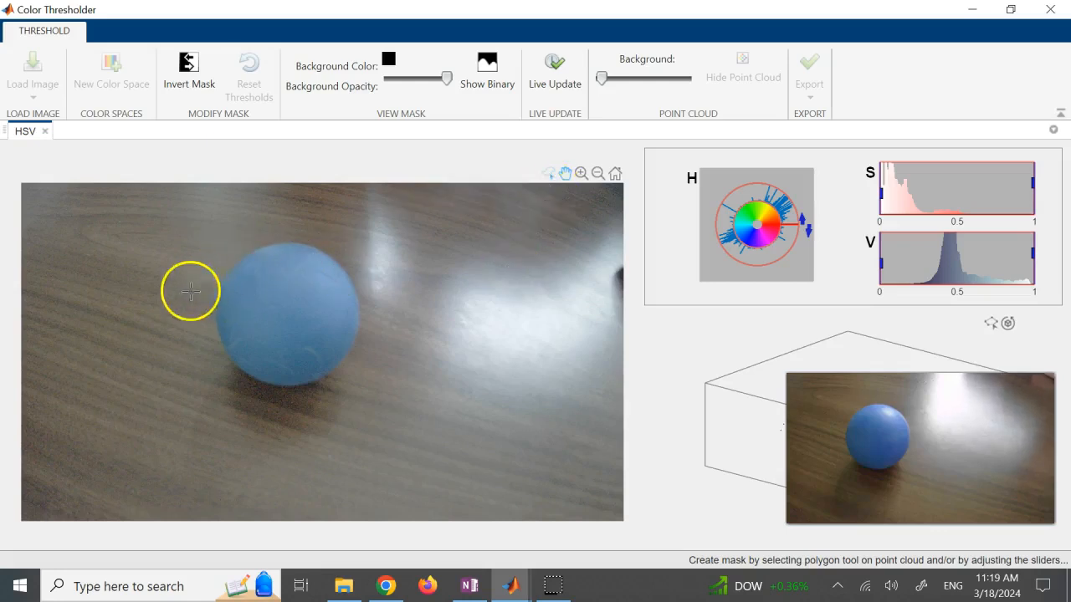
{"action": "left_click", "coordinate": [224, 295]}
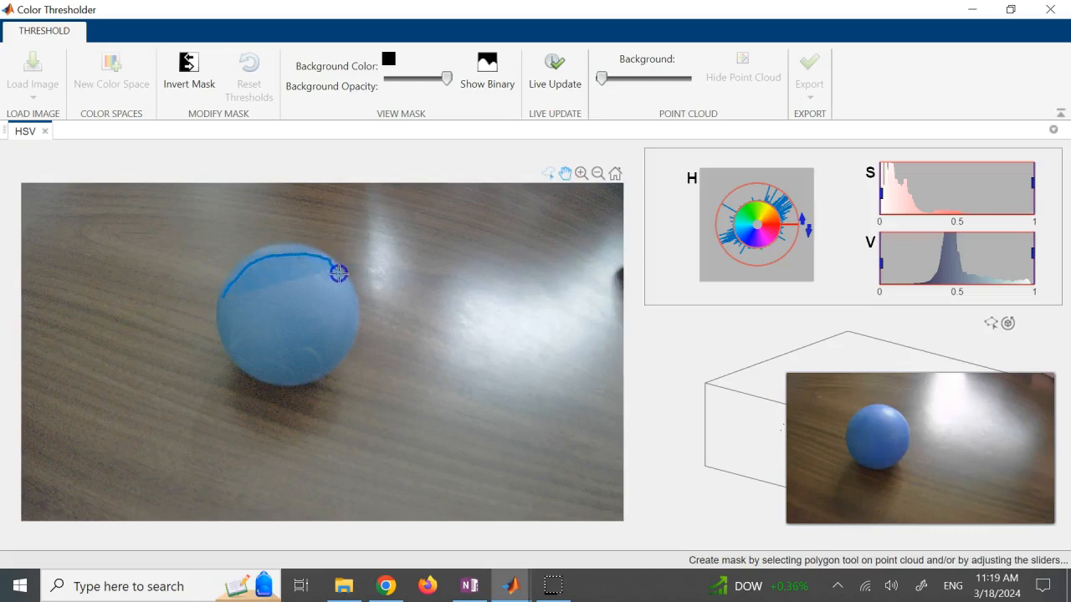
{"action": "left_click_drag", "start_coordinate": [349, 302], "coordinate": [350, 315]}
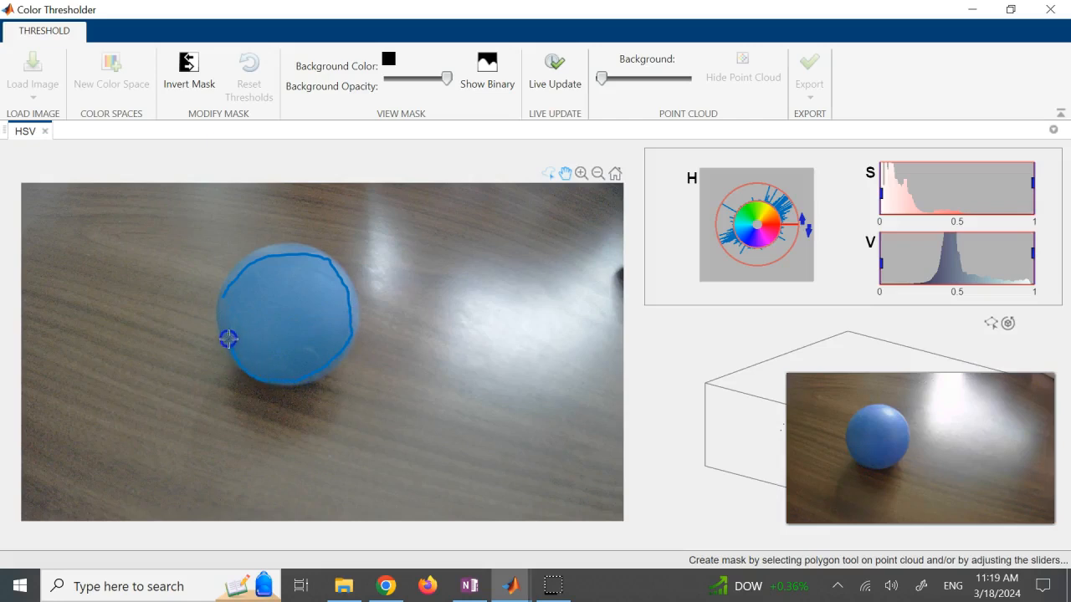
{"action": "left_click", "coordinate": [273, 334]}
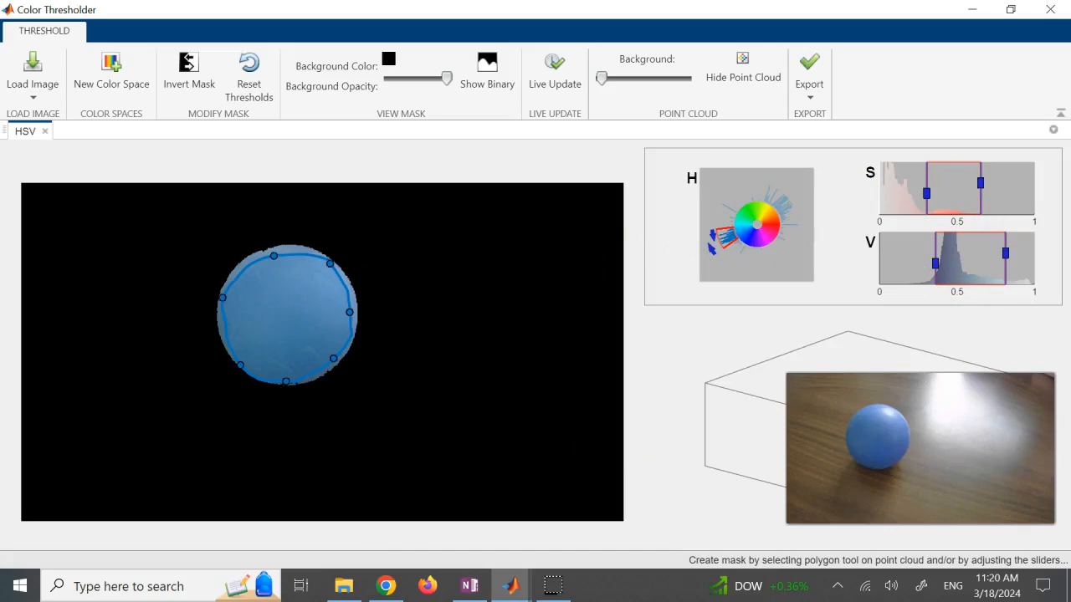
Step: Invert the mask back and forth to compare ball and background, ending with the ball masked out
{"action": "left_click", "coordinate": [186, 67]}
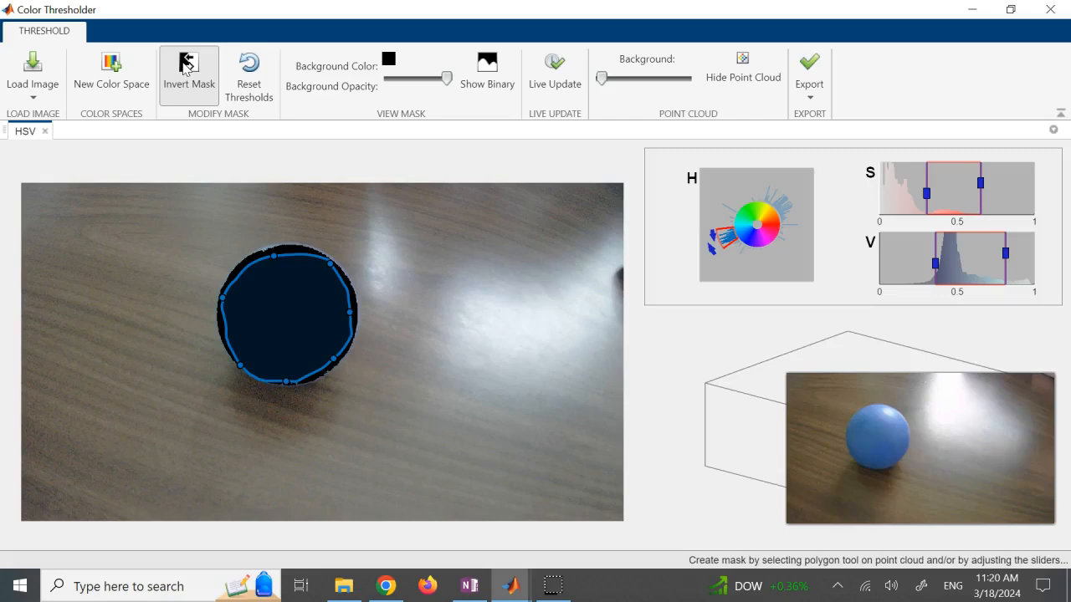
{"action": "left_click", "coordinate": [185, 67]}
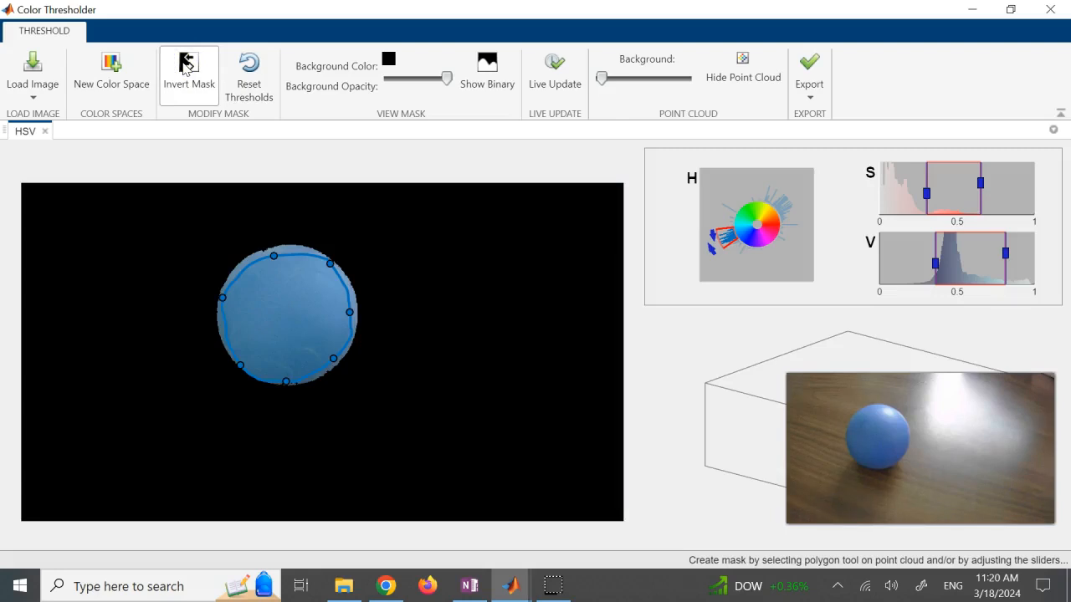
{"action": "left_click", "coordinate": [186, 67]}
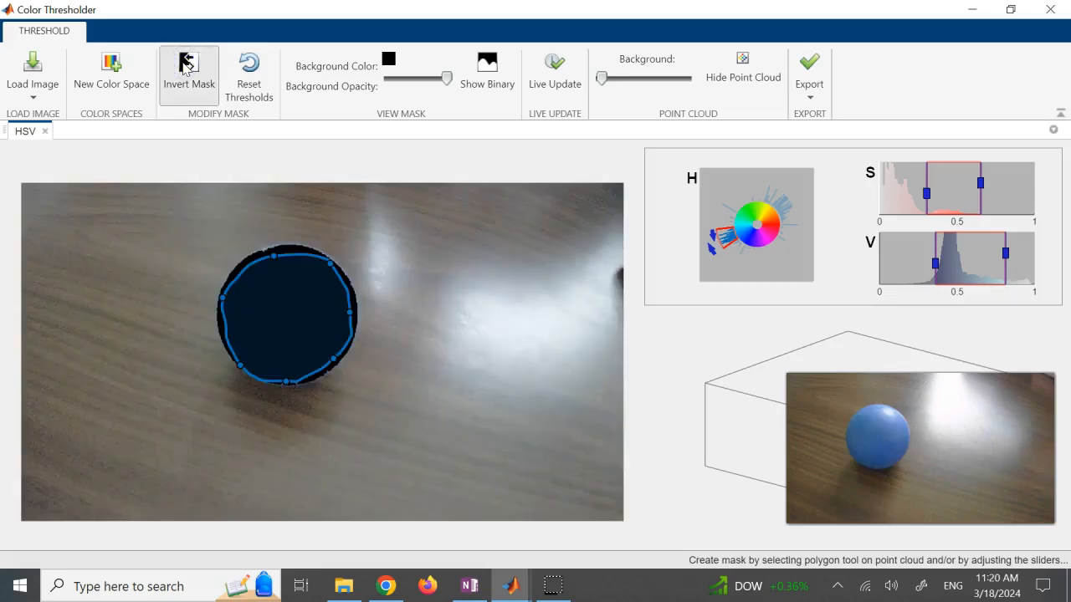
{"action": "left_click", "coordinate": [185, 67]}
{"action": "left_click", "coordinate": [186, 67]}
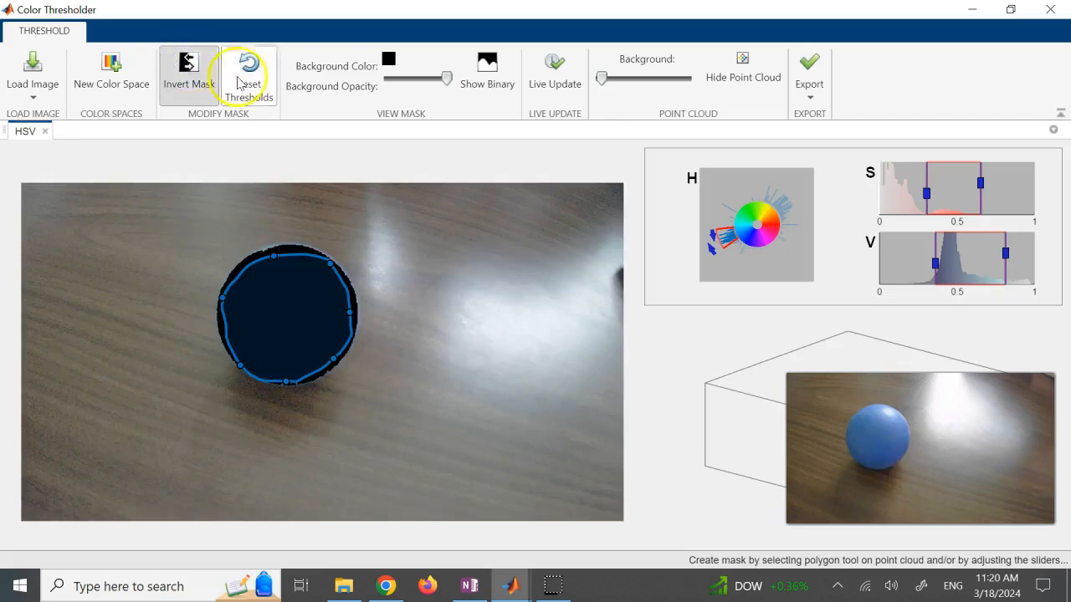
Step: Display the mask as a binary image and invert it so the ball is white on a black background
{"action": "left_click", "coordinate": [493, 75]}
{"action": "left_click", "coordinate": [495, 74]}
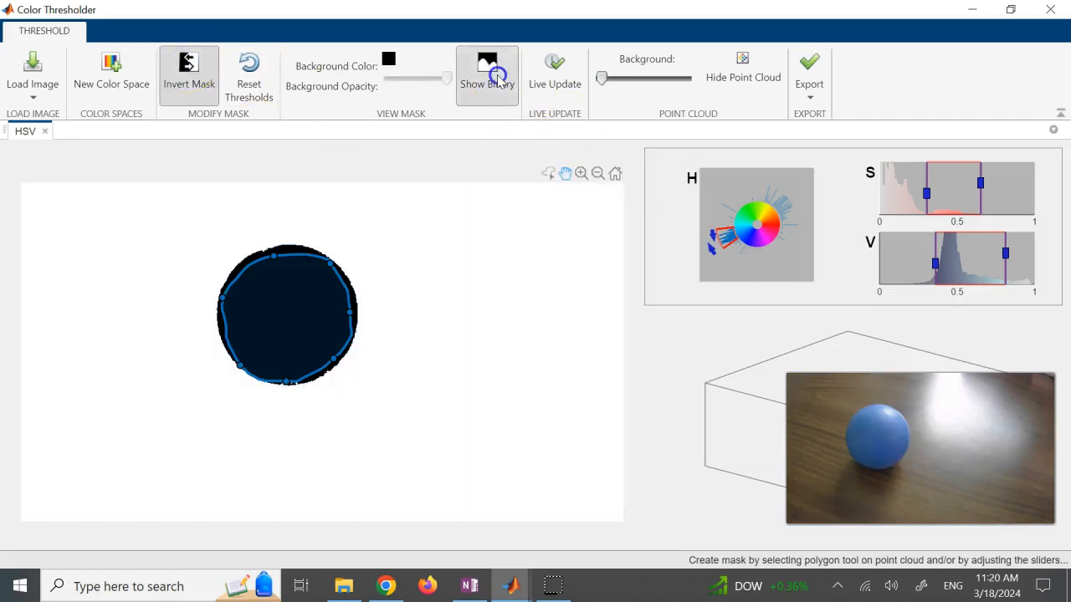
{"action": "left_click", "coordinate": [495, 73]}
{"action": "left_click", "coordinate": [187, 74]}
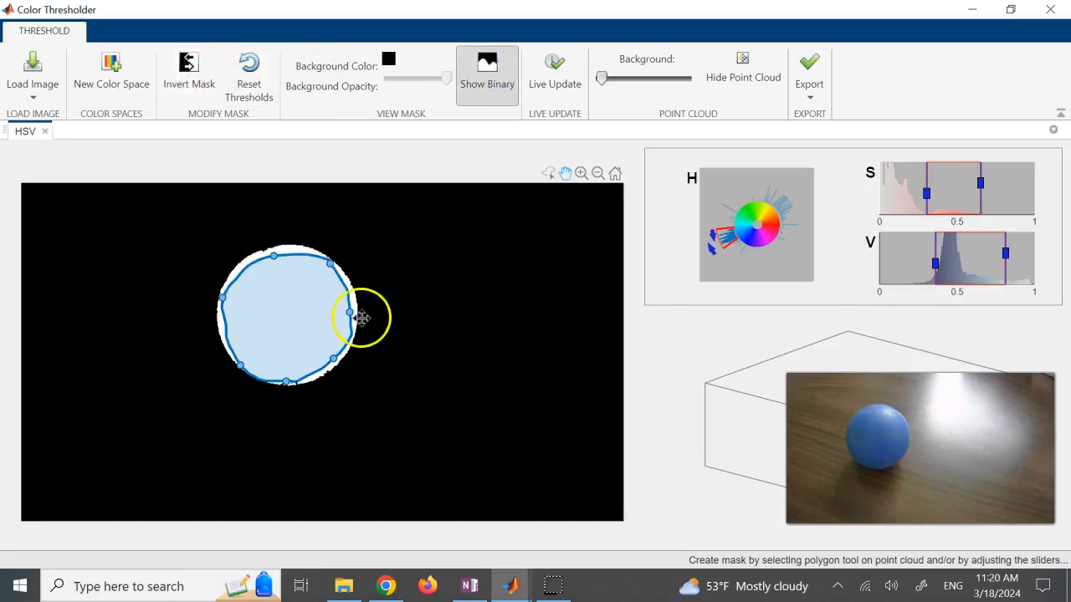
Step: Reshape the freehand color region by moving its outline points outward to the ball's edge
{"action": "left_click_drag", "start_coordinate": [275, 256], "coordinate": [275, 248]}
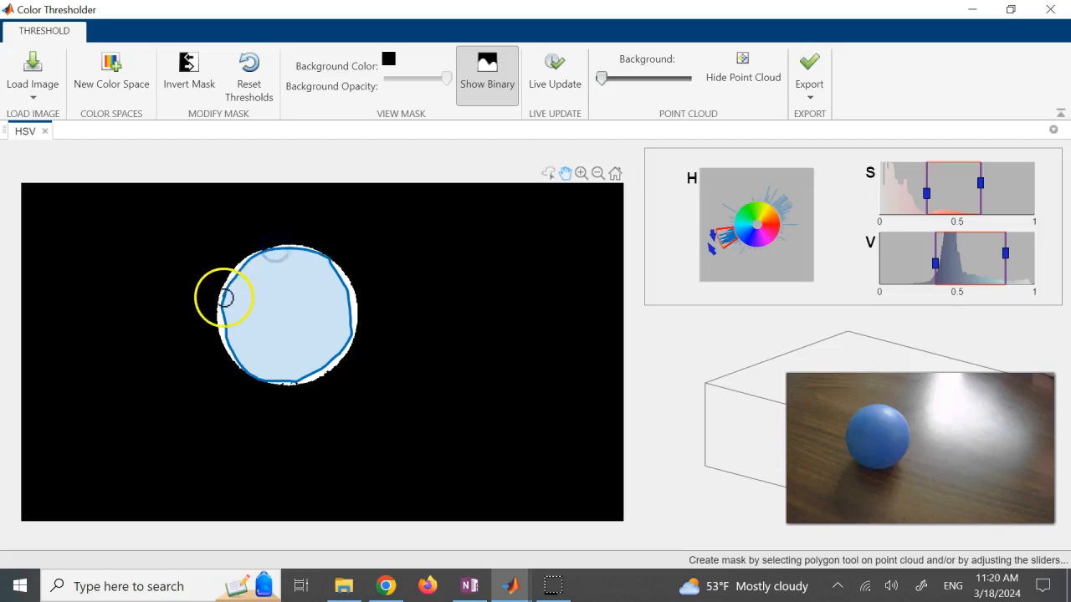
{"action": "left_click_drag", "start_coordinate": [223, 296], "coordinate": [218, 294]}
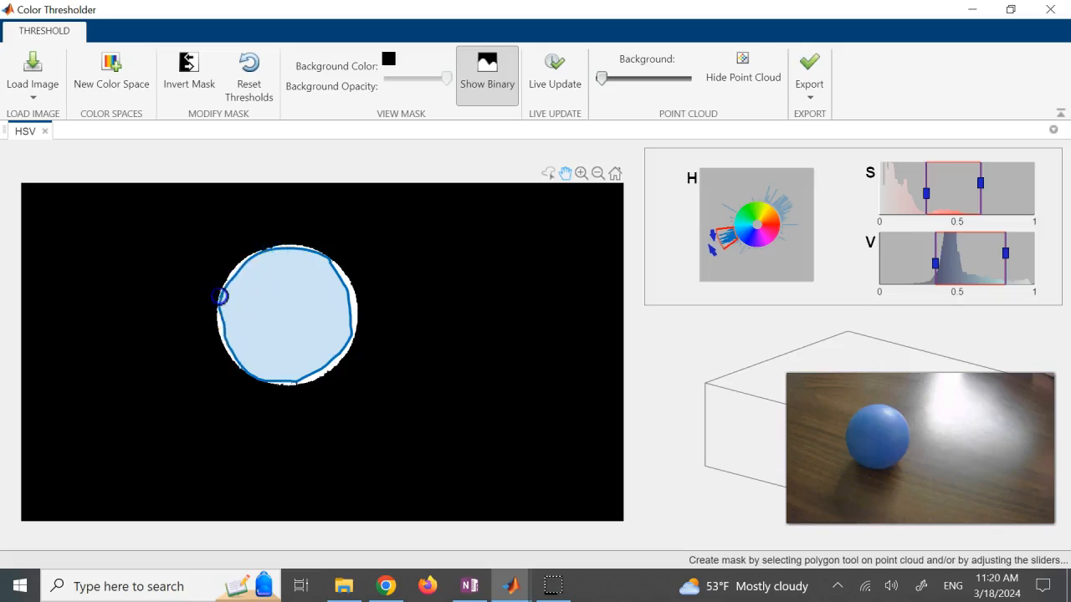
{"action": "left_click_drag", "start_coordinate": [226, 332], "coordinate": [236, 361]}
{"action": "left_click_drag", "start_coordinate": [349, 313], "coordinate": [357, 307]}
{"action": "left_click_drag", "start_coordinate": [329, 359], "coordinate": [284, 381]}
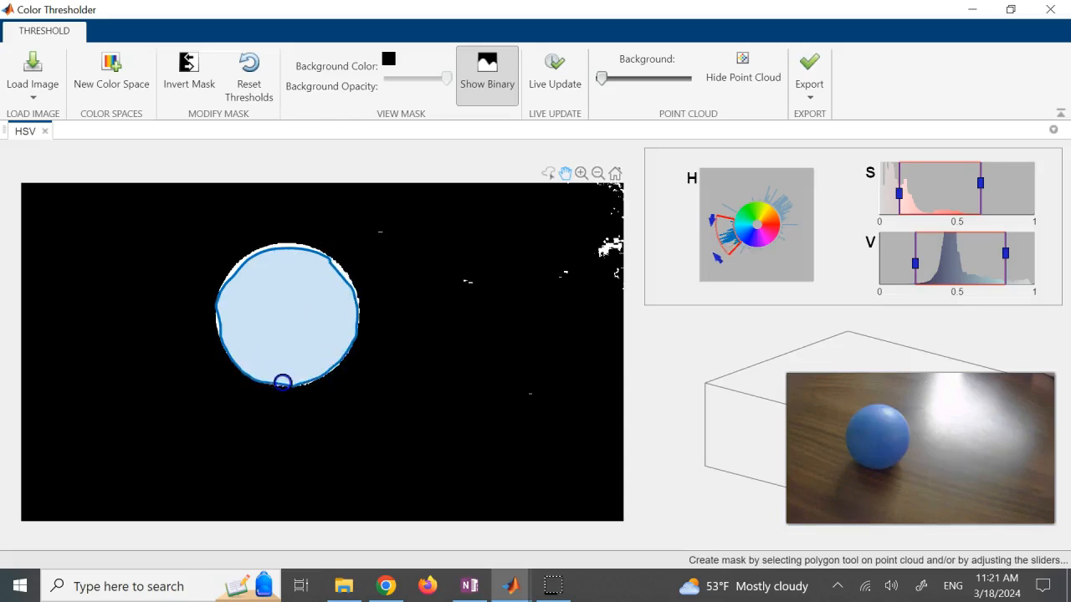
{"action": "left_click", "coordinate": [329, 314]}
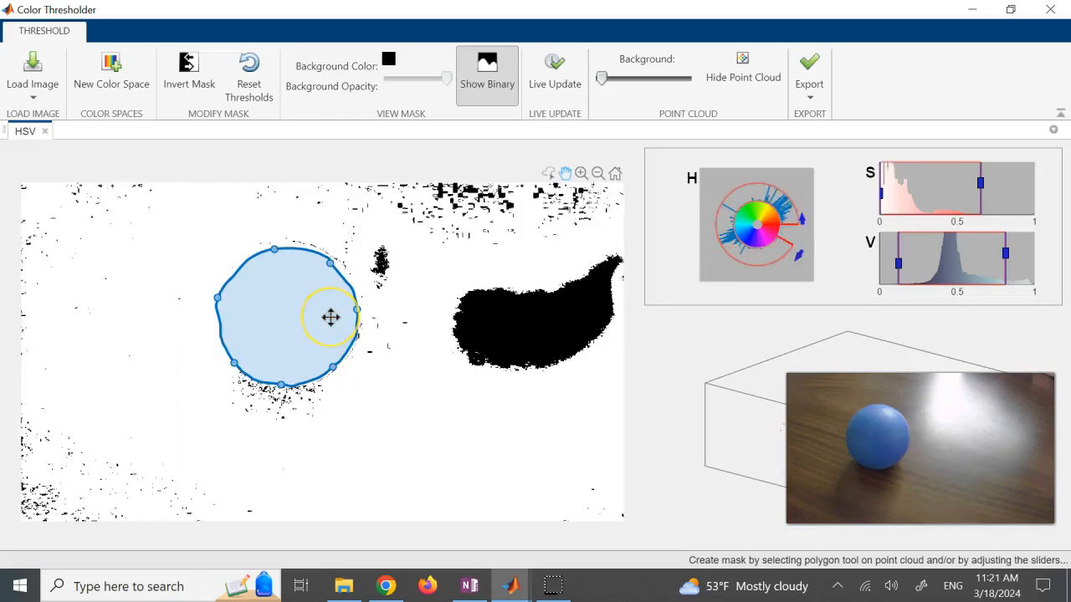
Step: Check the mask inverted and in color, and pull the outline's lower and side points back inside the ball to exclude background colors
{"action": "left_click", "coordinate": [192, 78]}
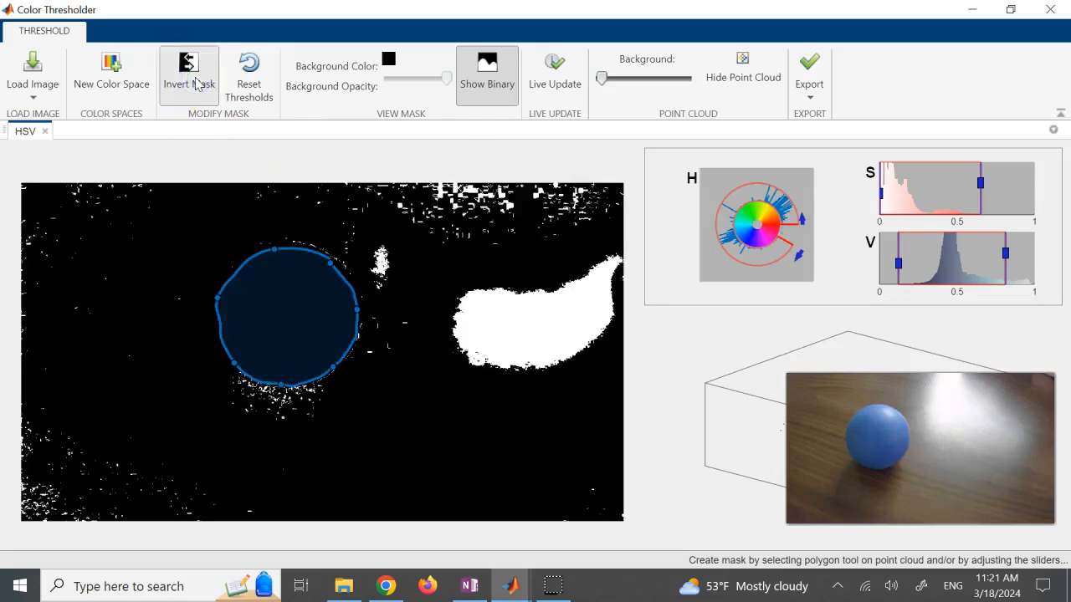
{"action": "left_click", "coordinate": [194, 80]}
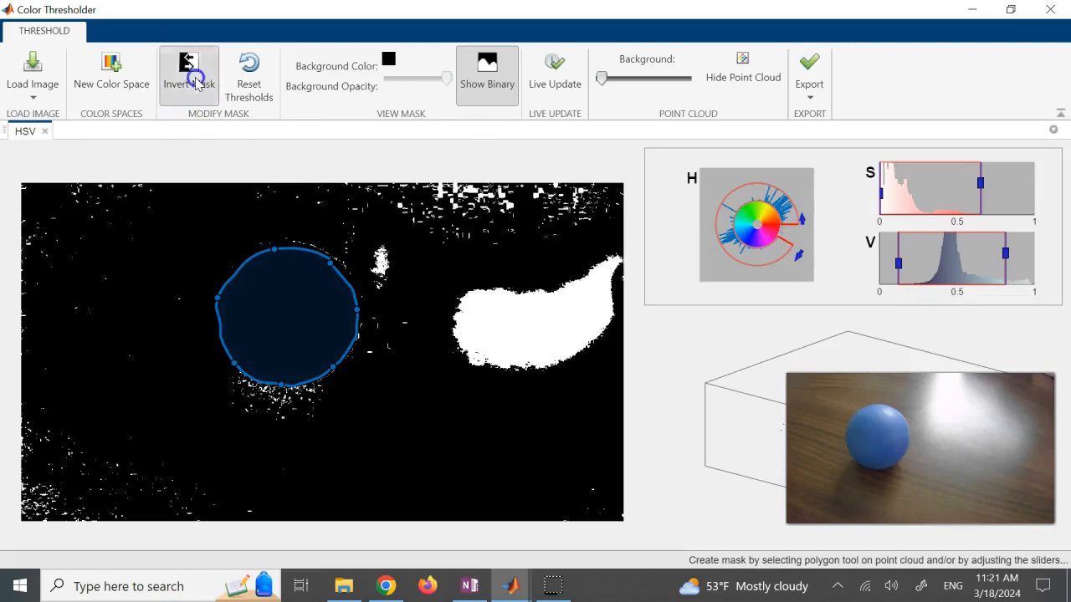
{"action": "left_click", "coordinate": [495, 80]}
{"action": "left_click", "coordinate": [502, 89]}
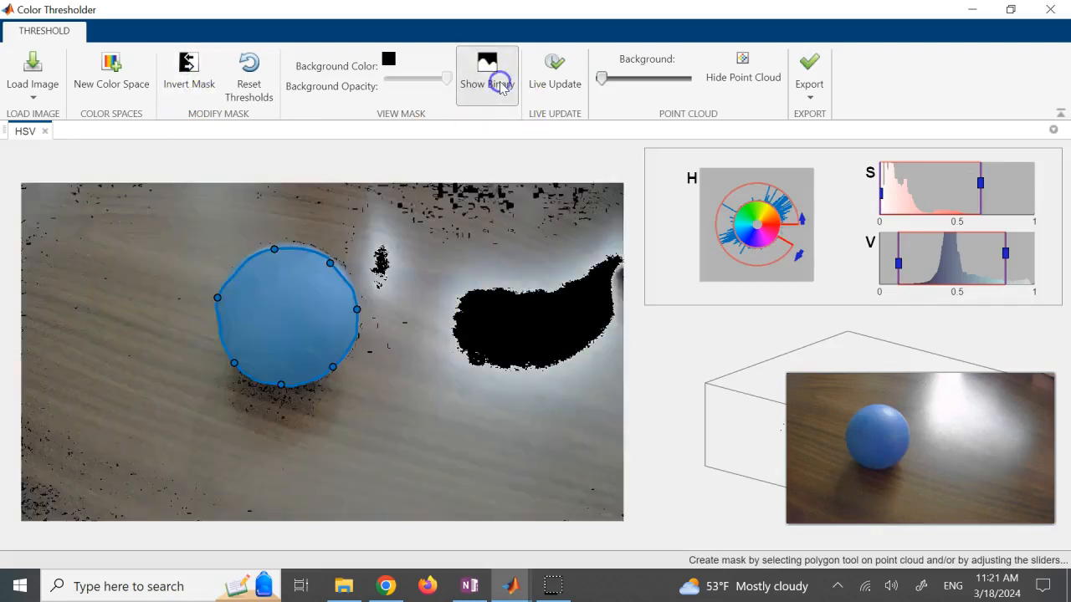
{"action": "left_click_drag", "start_coordinate": [352, 344], "coordinate": [333, 367]}
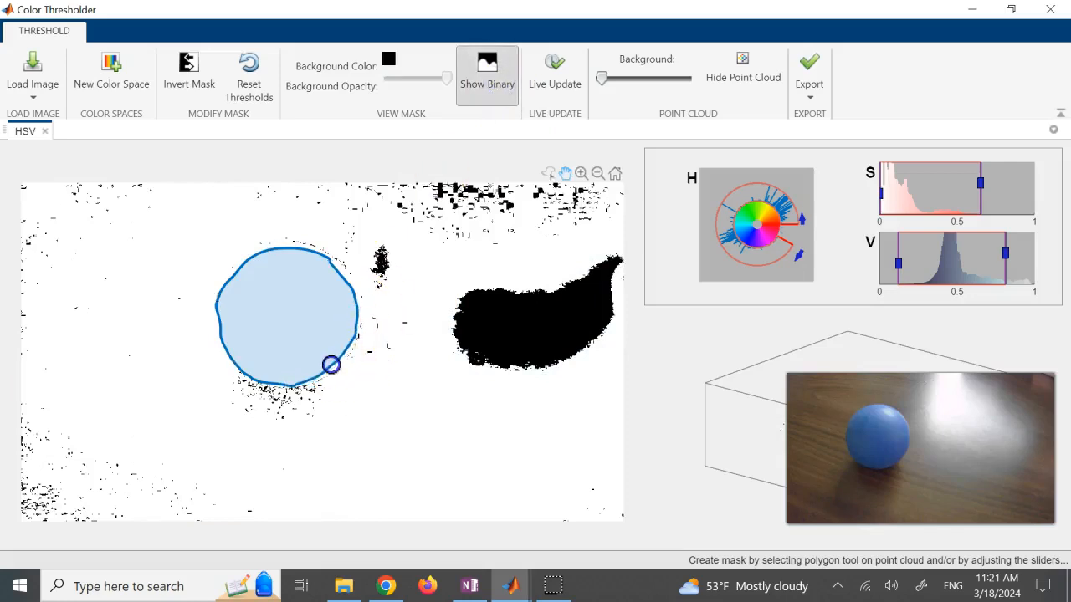
{"action": "left_click", "coordinate": [289, 386]}
{"action": "left_click_drag", "start_coordinate": [281, 386], "coordinate": [285, 380]}
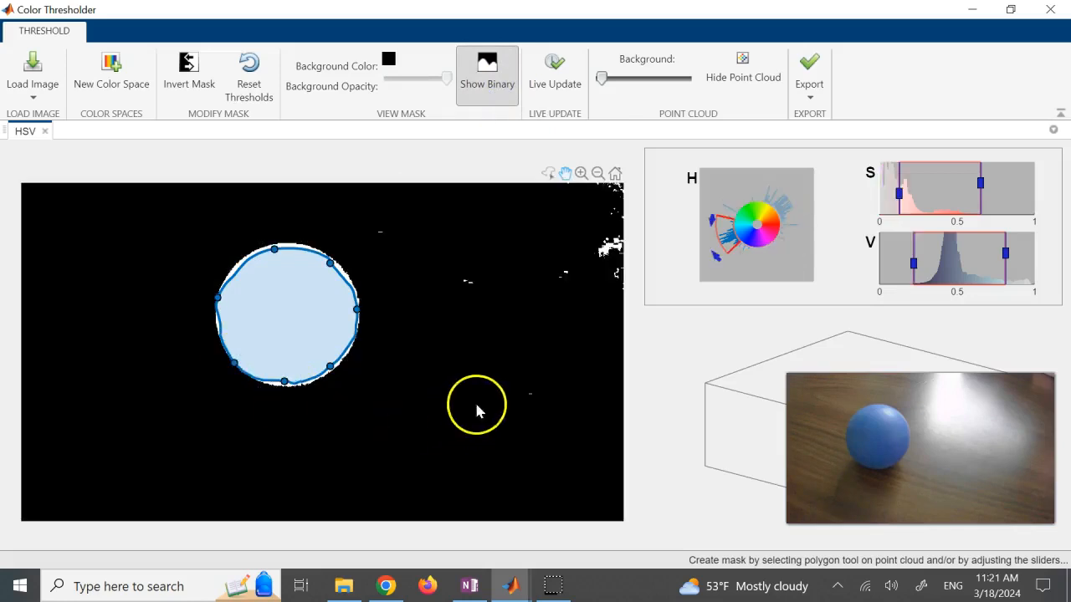
{"action": "left_click_drag", "start_coordinate": [218, 297], "coordinate": [220, 296]}
{"action": "left_click_drag", "start_coordinate": [235, 363], "coordinate": [238, 363]}
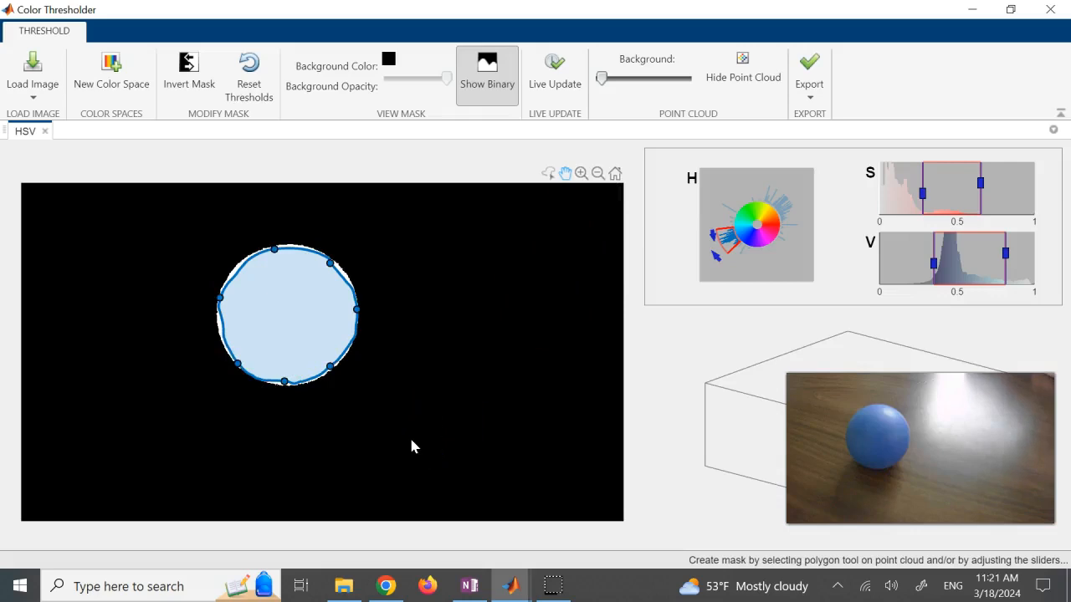
Step: Export the HSV threshold settings as a generated MATLAB function
{"action": "left_click", "coordinate": [806, 96]}
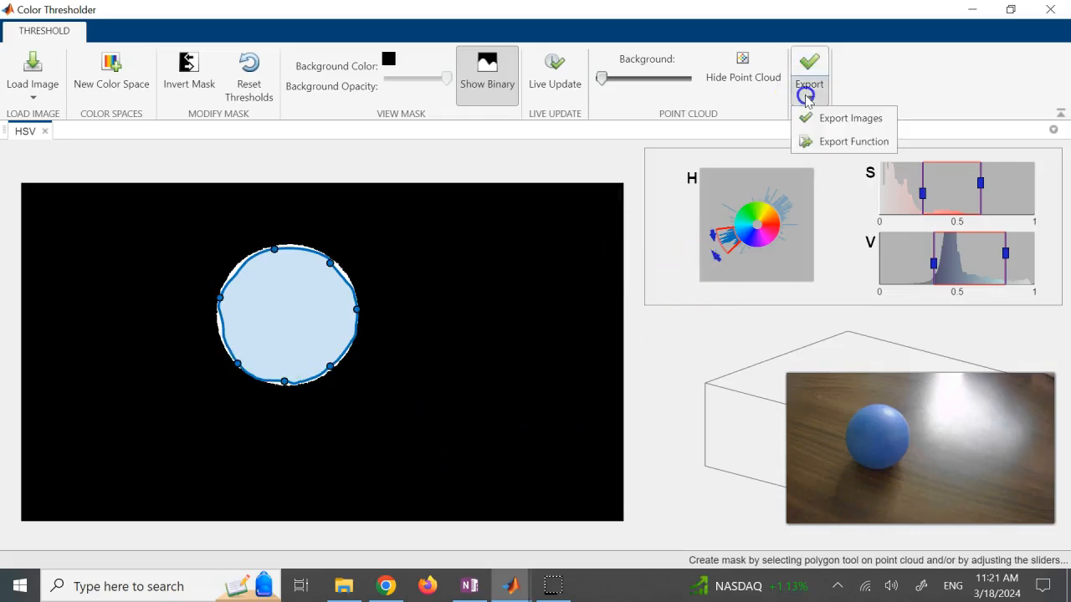
{"action": "left_click", "coordinate": [832, 123]}
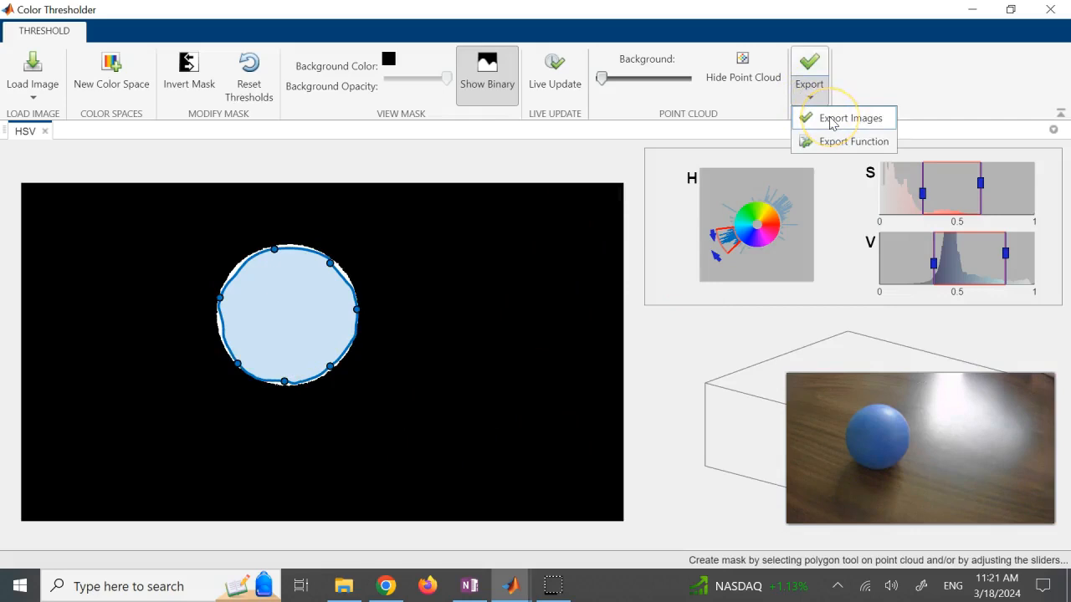
{"action": "left_click", "coordinate": [840, 144]}
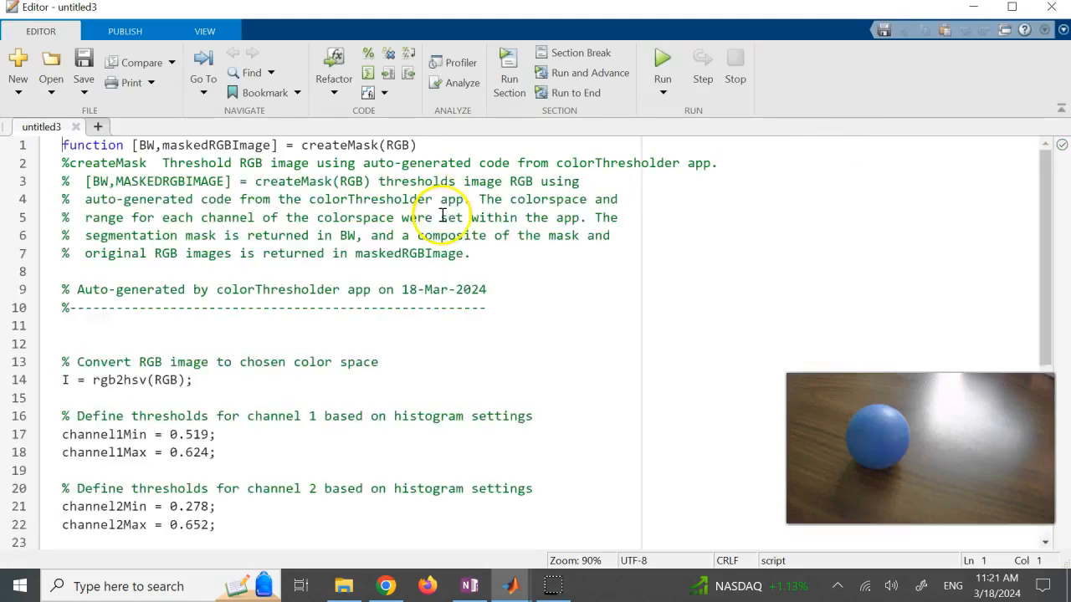
Step: Examine the generated createMask function's threshold ranges for the three channels, its RGB input, and its BW and maskedRGBImage outputs
{"action": "left_click", "coordinate": [400, 146]}
{"action": "scroll", "coordinate": [251, 284], "scroll_direction": "down", "scroll_amount": 5}
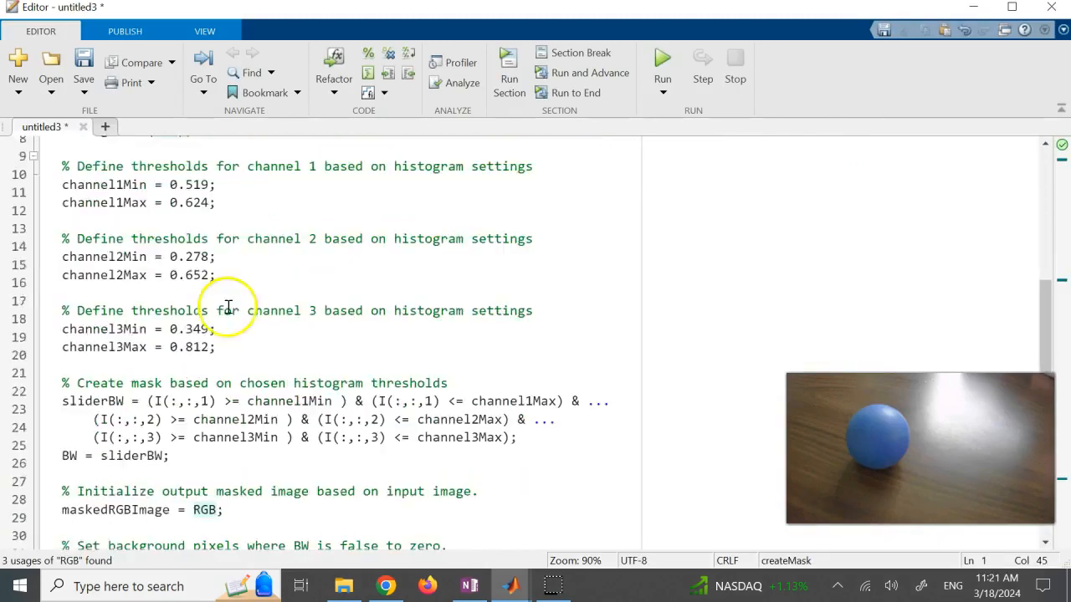
{"action": "left_click_drag", "start_coordinate": [213, 199], "coordinate": [53, 181]}
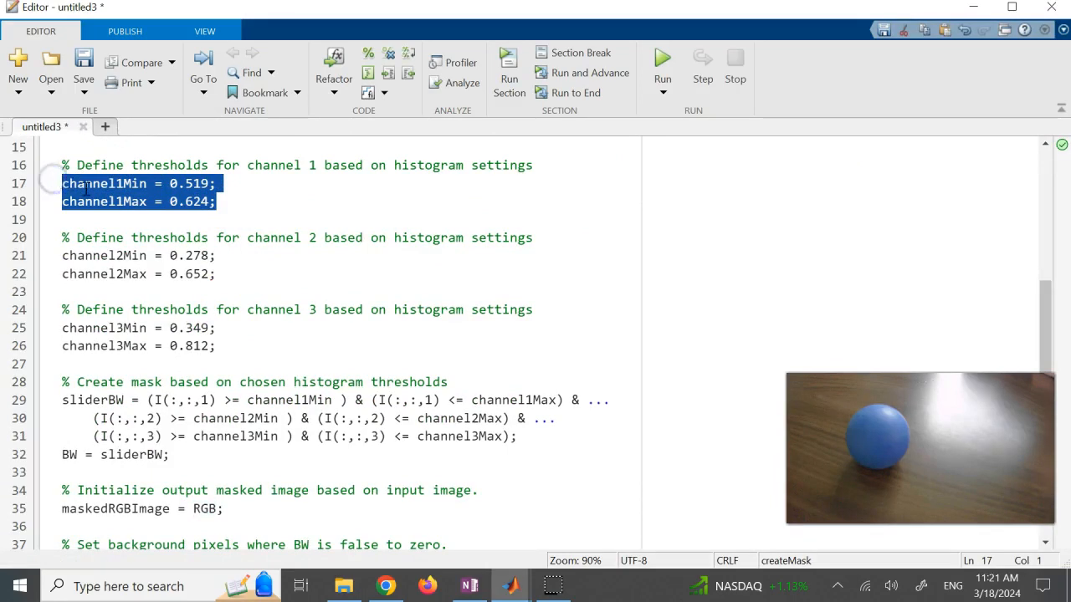
{"action": "left_click_drag", "start_coordinate": [219, 278], "coordinate": [53, 254]}
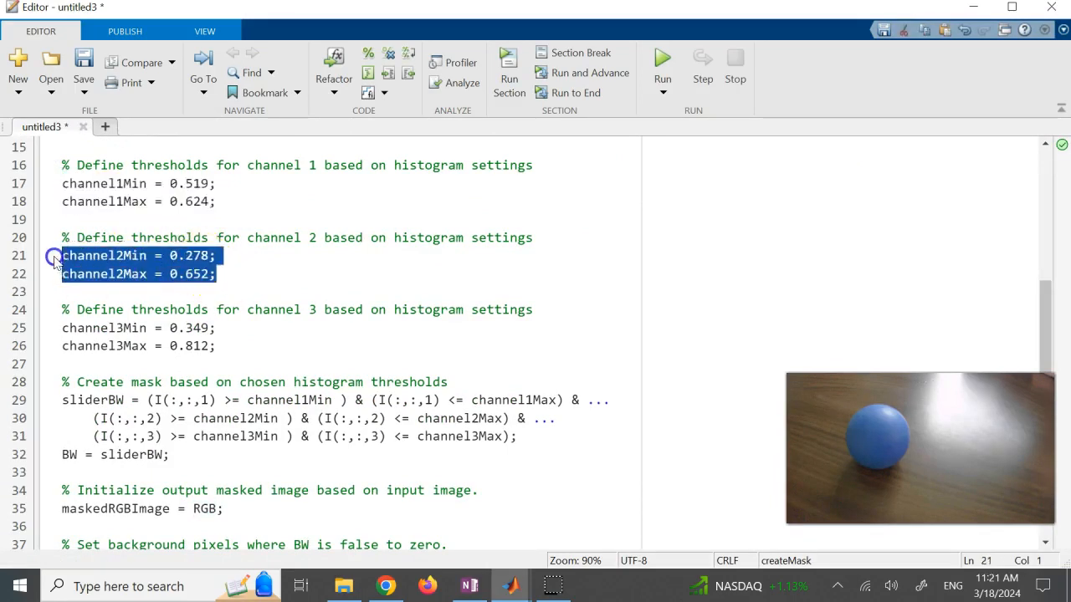
{"action": "left_click", "coordinate": [223, 346]}
{"action": "left_click_drag", "start_coordinate": [223, 346], "coordinate": [45, 332]}
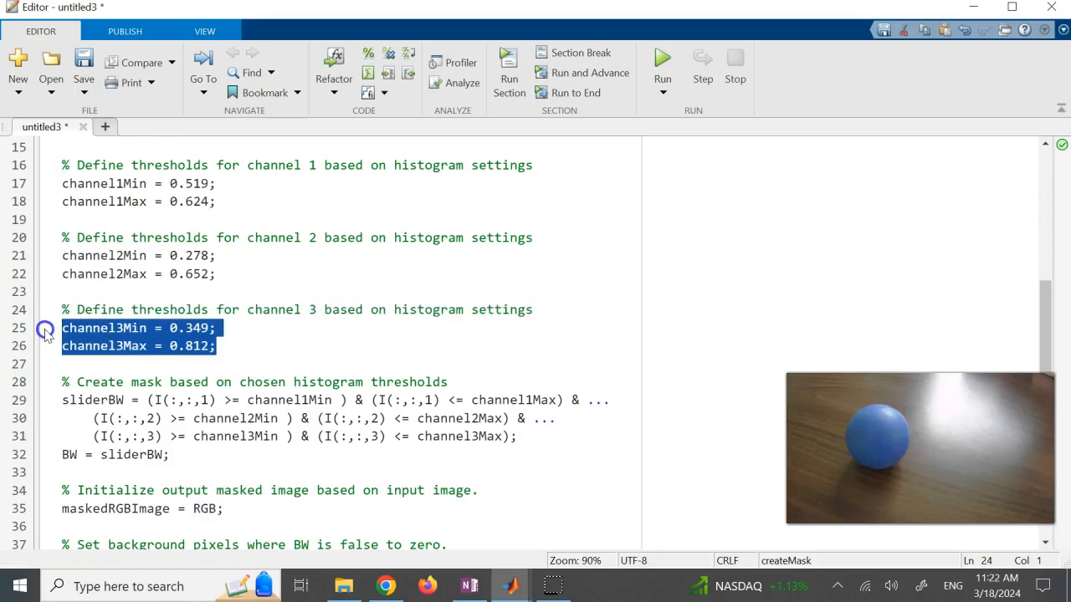
{"action": "scroll", "coordinate": [143, 344], "scroll_direction": "down", "scroll_amount": 1}
{"action": "scroll", "coordinate": [163, 340], "scroll_direction": "up", "scroll_amount": 6}
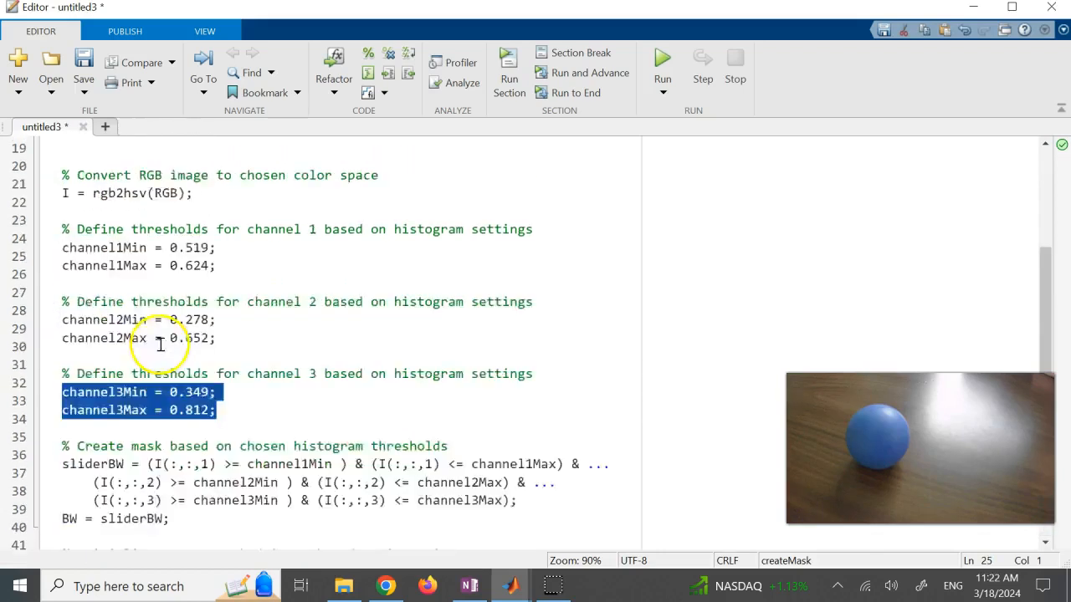
{"action": "left_click_drag", "start_coordinate": [154, 145], "coordinate": [139, 145]}
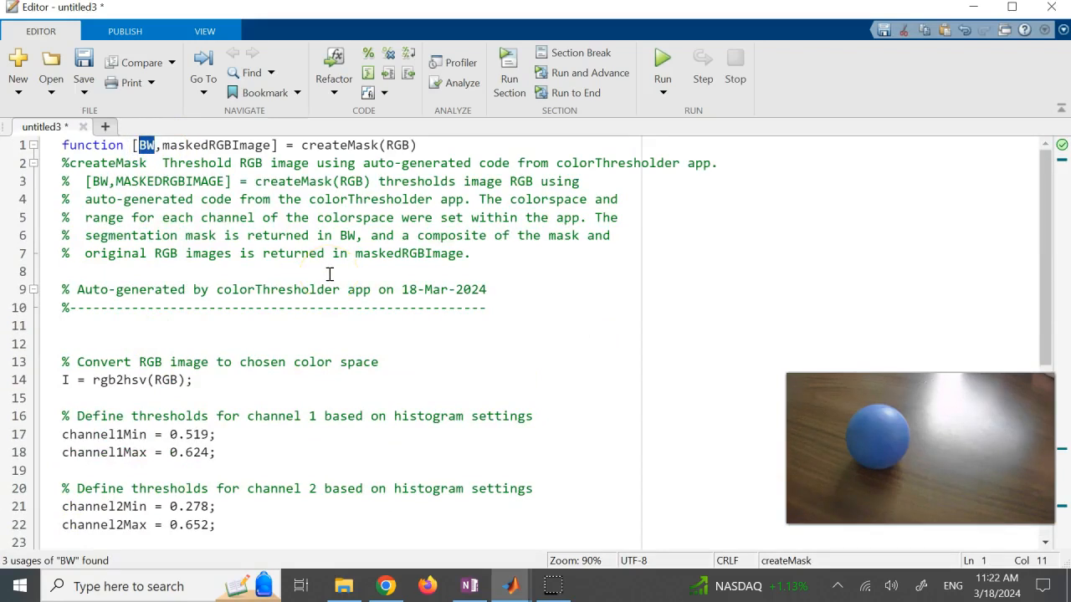
{"action": "double_click", "coordinate": [252, 146]}
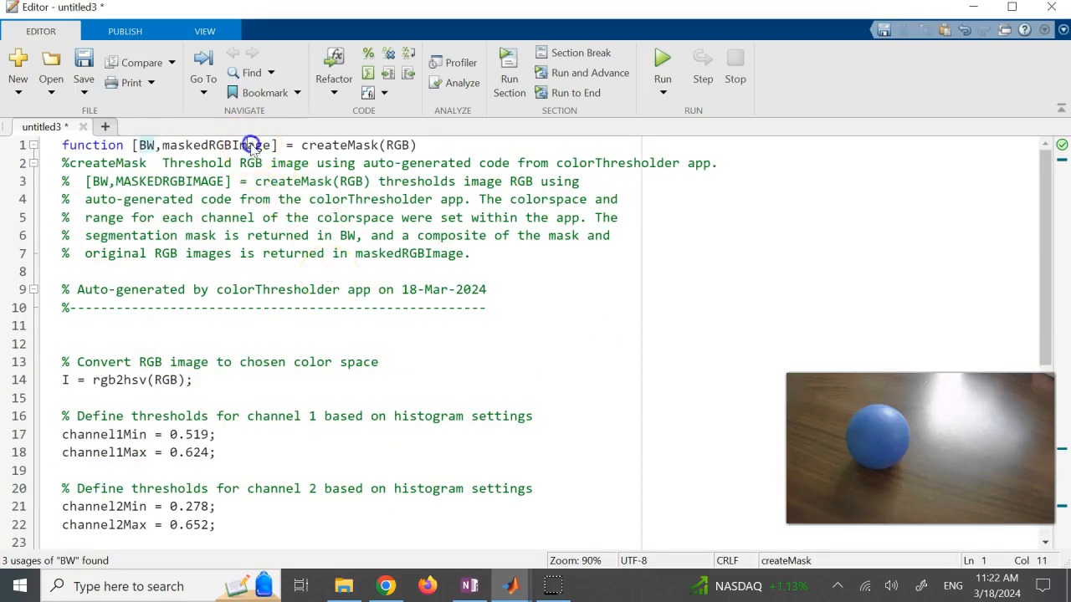
{"action": "double_click", "coordinate": [147, 145]}
{"action": "double_click", "coordinate": [398, 147]}
{"action": "double_click", "coordinate": [215, 145]}
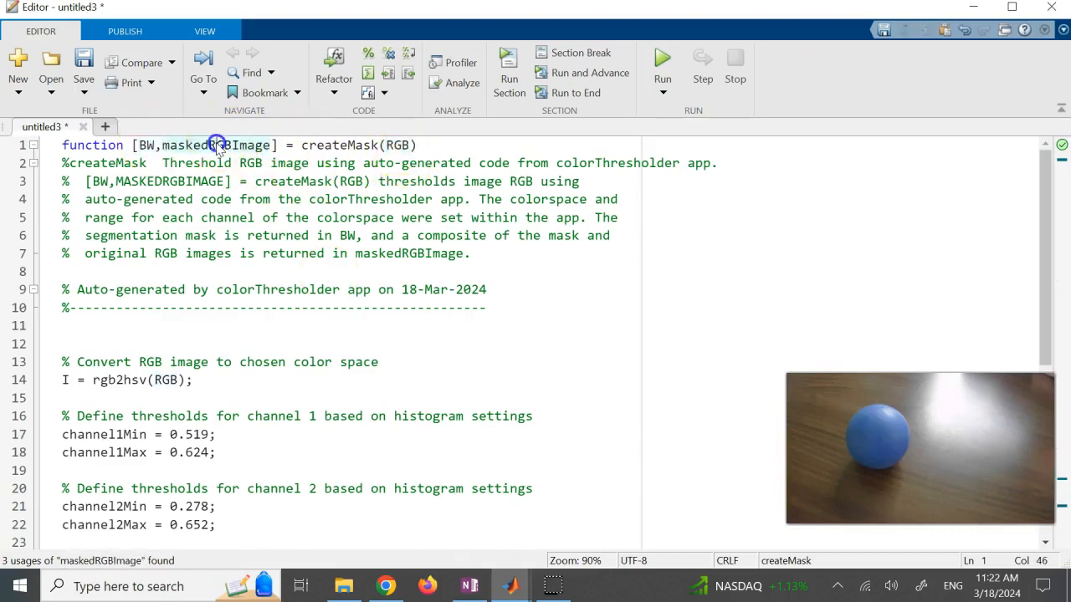
Step: Save the generated function as createMask.m in the Downloads folder and close the editor
{"action": "left_click", "coordinate": [84, 59]}
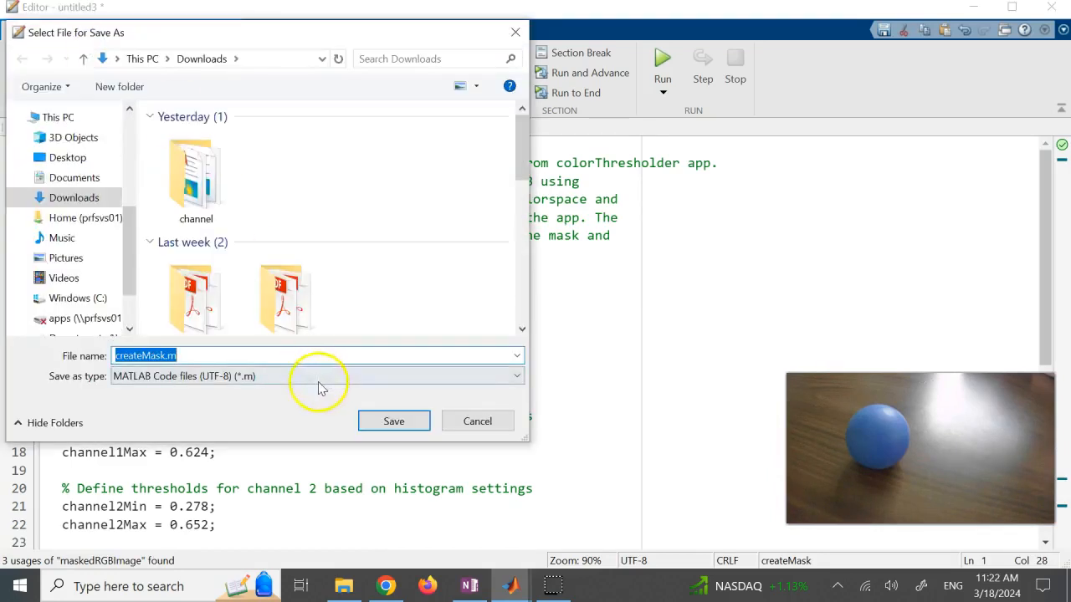
{"action": "left_click", "coordinate": [368, 423]}
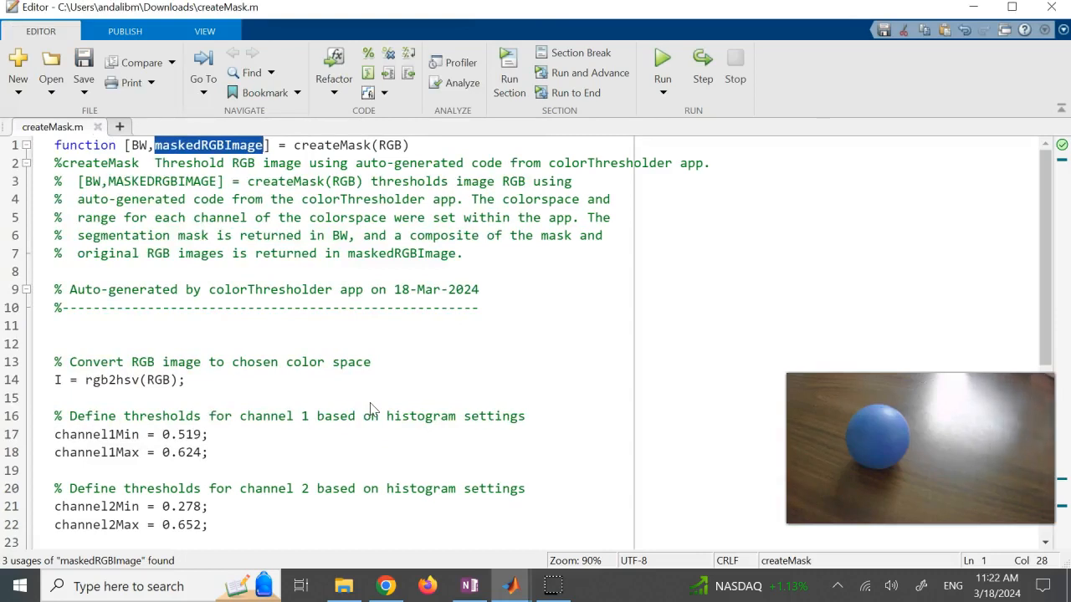
{"action": "left_click", "coordinate": [1052, 10]}
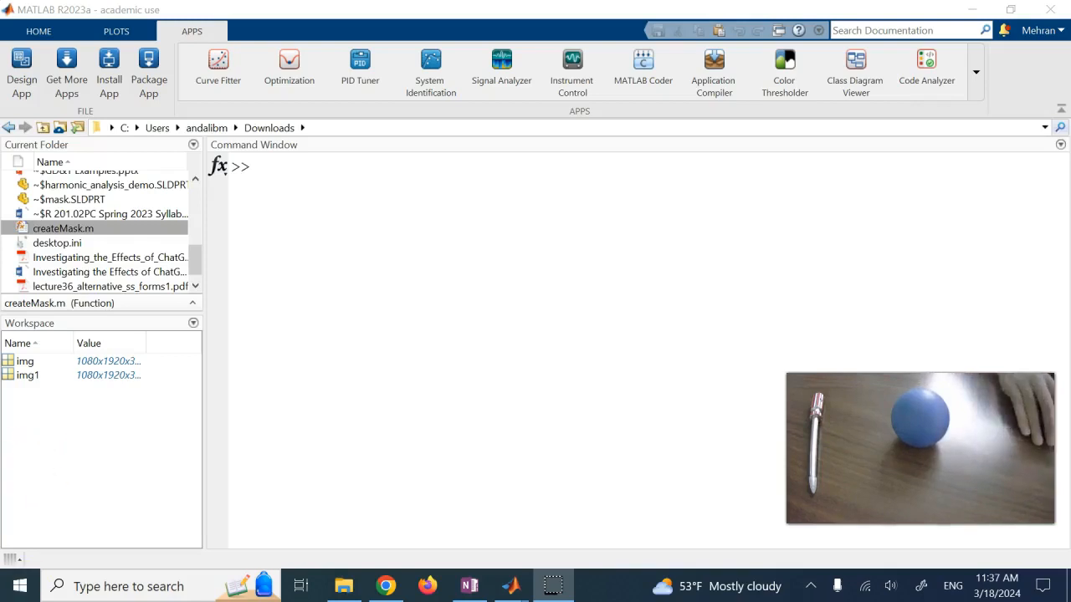
Step: Run imshow(img1) to view the second webcam image, and close its figure after viewing
{"action": "left_click", "coordinate": [466, 255]}
{"action": "key", "text": "Up"}
{"action": "key", "text": "Up"}
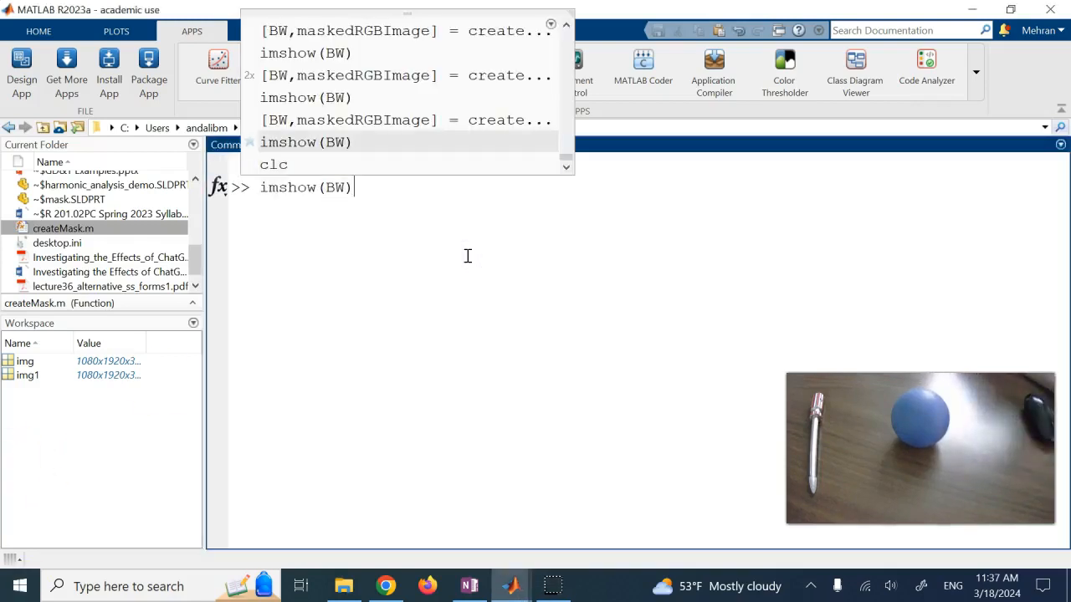
{"action": "key", "text": "Left"}
{"action": "type", "text": "img1"}
{"action": "key", "text": "Return"}
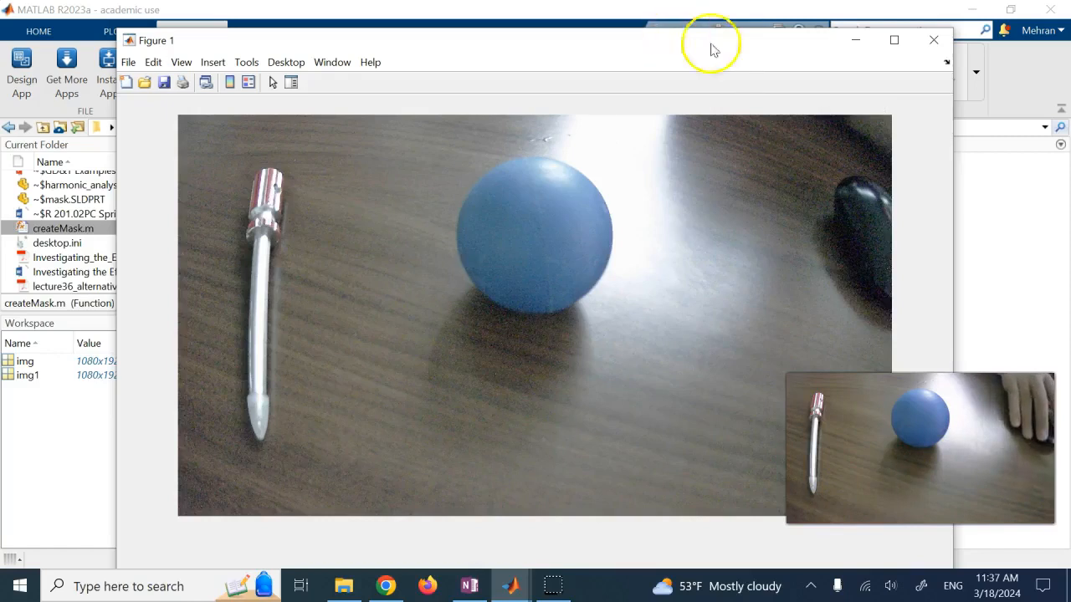
{"action": "left_click", "coordinate": [931, 39]}
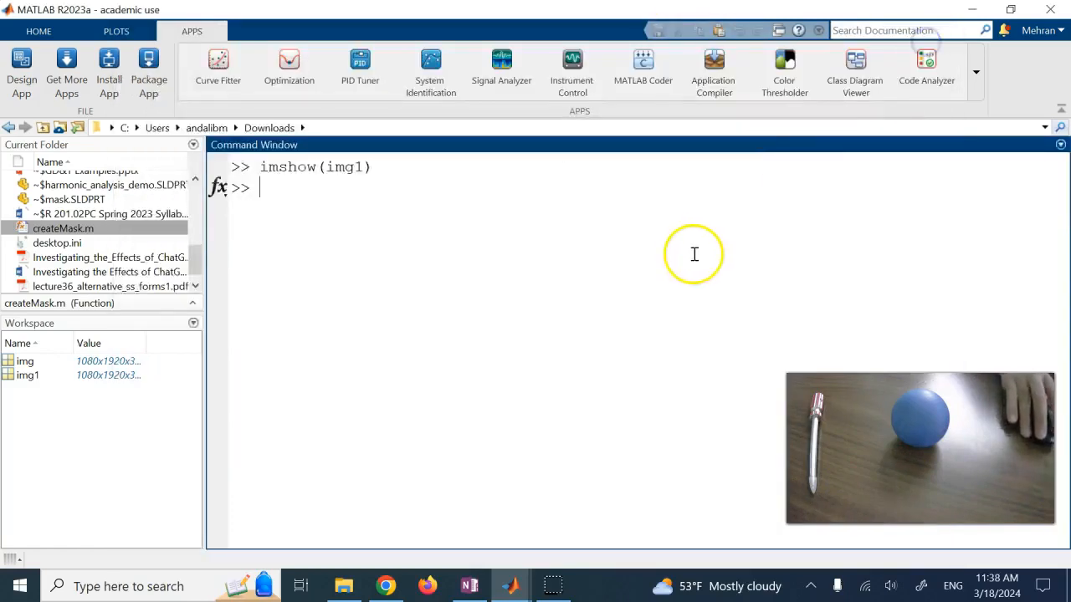
Step: Recall the earlier command [BW,maskedRGBImage] = createMask(img1); at the command prompt
{"action": "key", "text": "Up"}
{"action": "key", "text": "Up"}
{"action": "key", "text": "Up"}
{"action": "key", "text": "Up"}
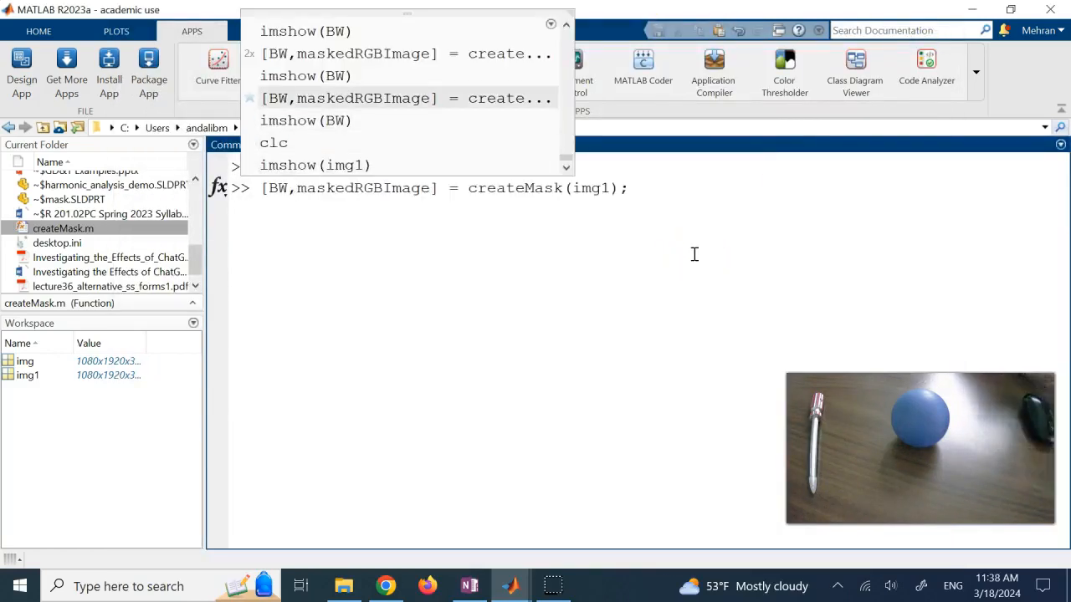
{"action": "left_click", "coordinate": [552, 261]}
{"action": "left_click", "coordinate": [540, 186]}
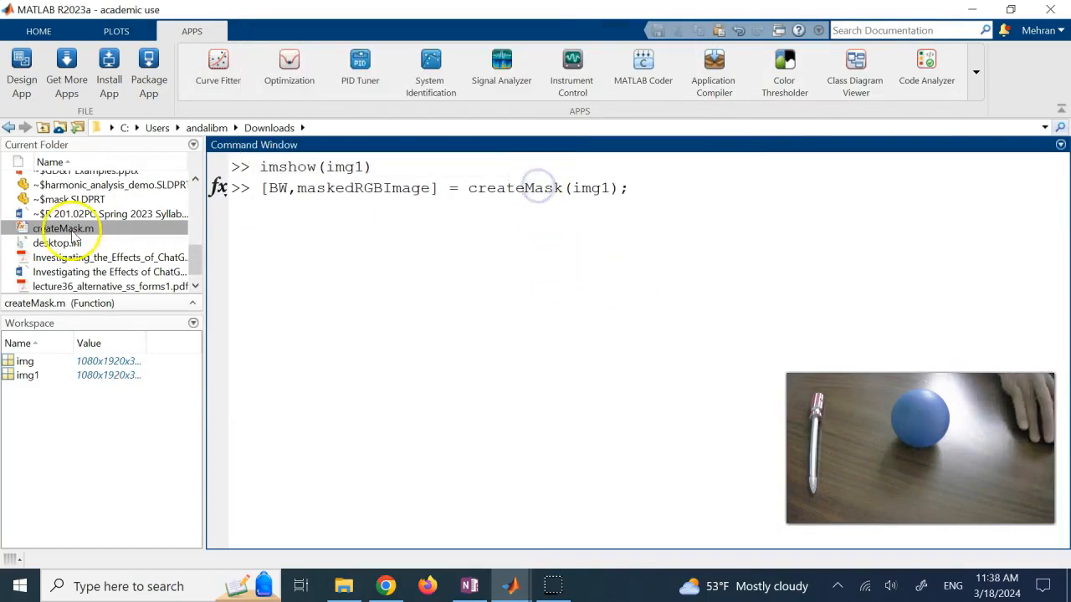
Step: Review the function declaration in createMask.m and run the prepared createMask command on img1
{"action": "left_click", "coordinate": [72, 229]}
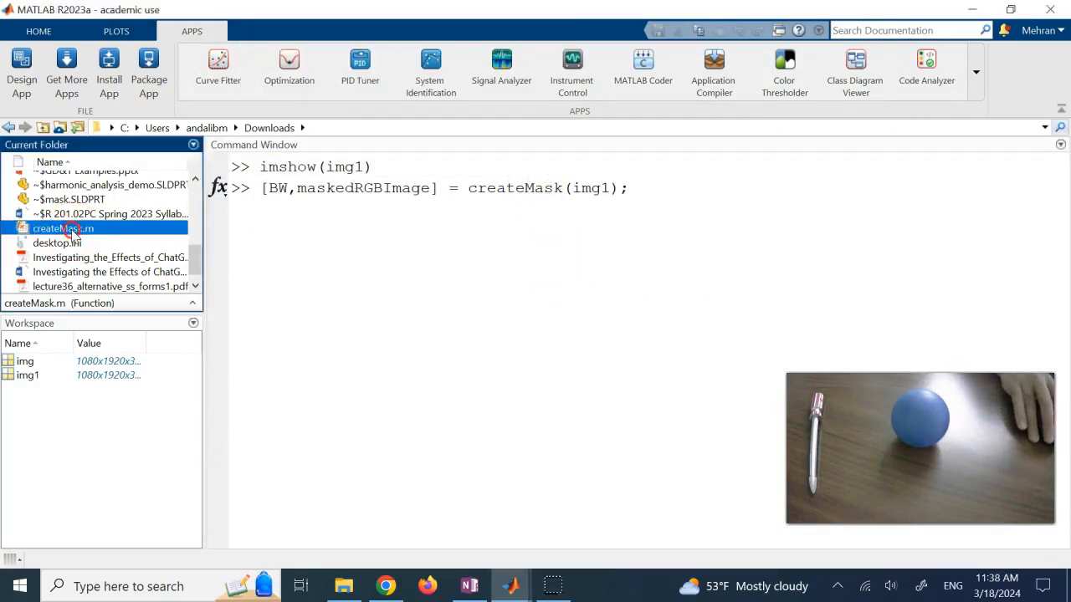
{"action": "double_click", "coordinate": [43, 229]}
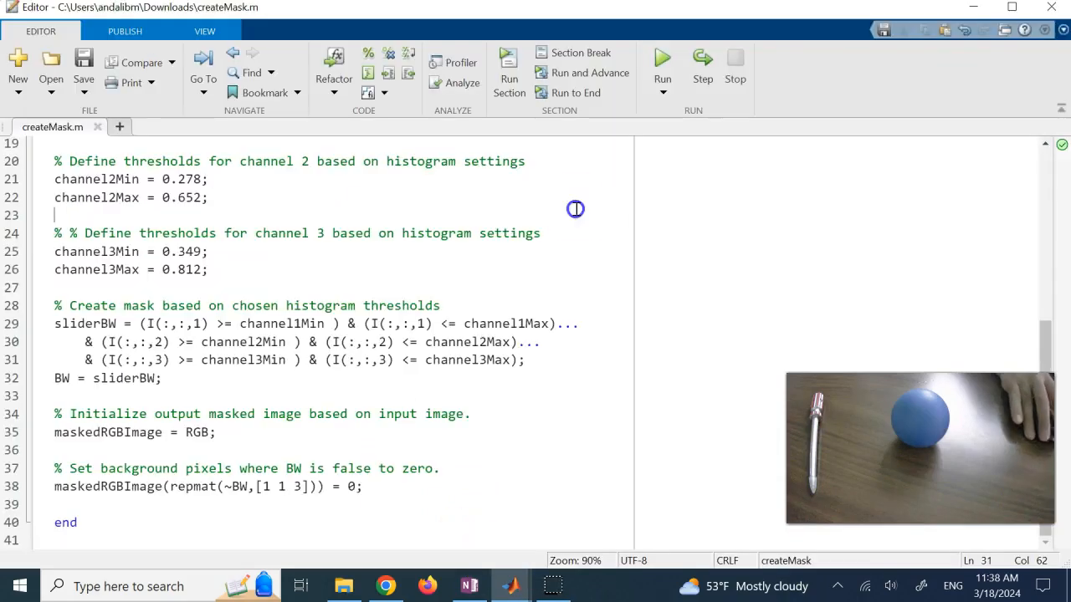
{"action": "scroll", "coordinate": [242, 224], "scroll_direction": "up", "scroll_amount": 6}
{"action": "left_click", "coordinate": [129, 146]}
{"action": "mouse_move", "coordinate": [513, 582]}
{"action": "left_click", "coordinate": [414, 529]}
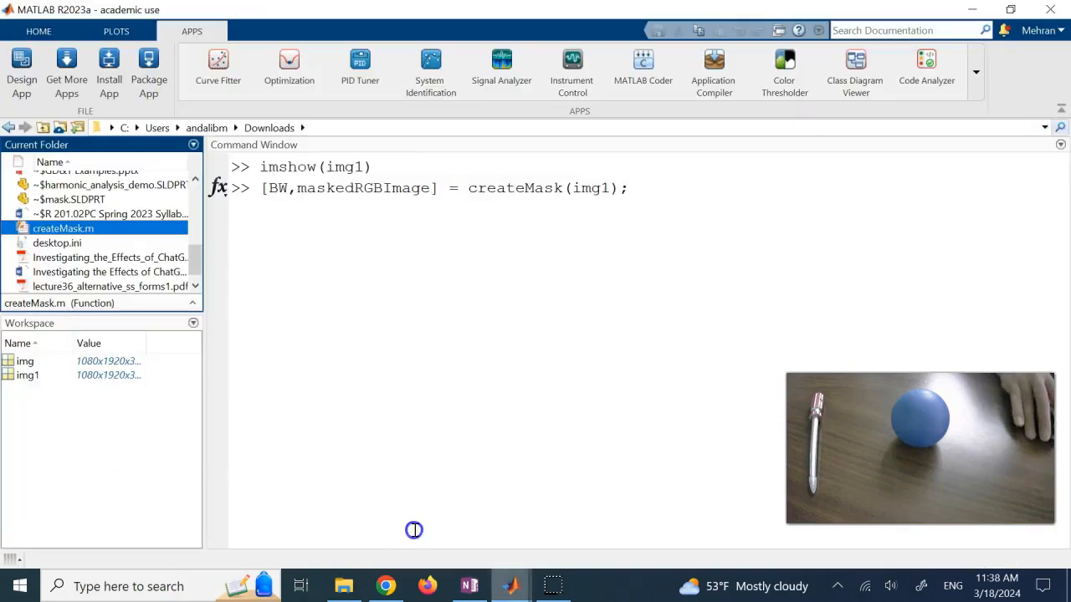
{"action": "left_click", "coordinate": [650, 188]}
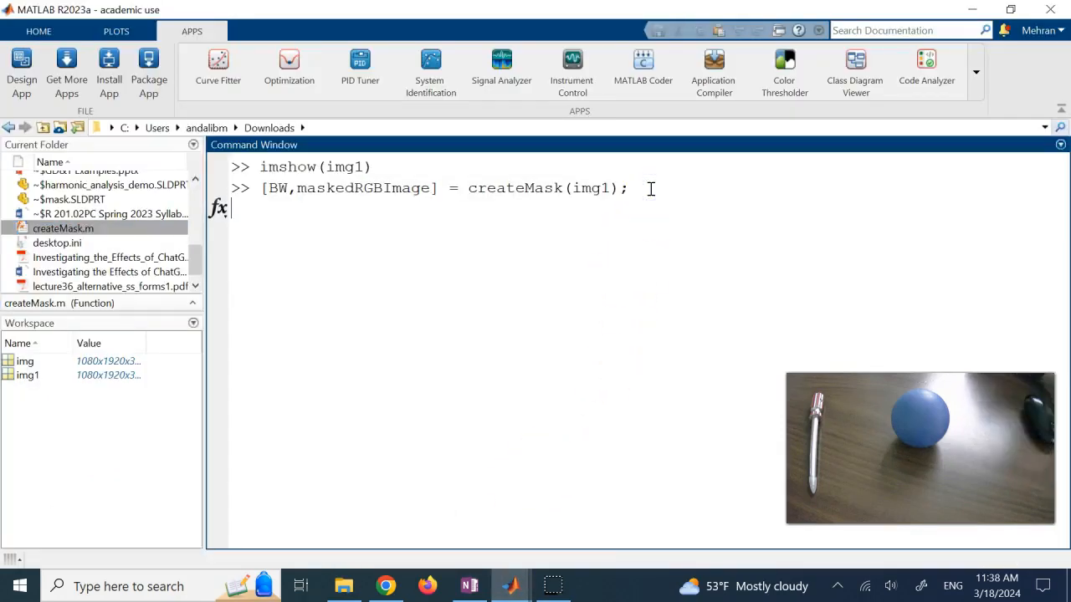
Step: Run imshow(BW) from the command history to display the binary mask computed for img1
{"action": "key", "text": "Up"}
{"action": "key", "text": "Up"}
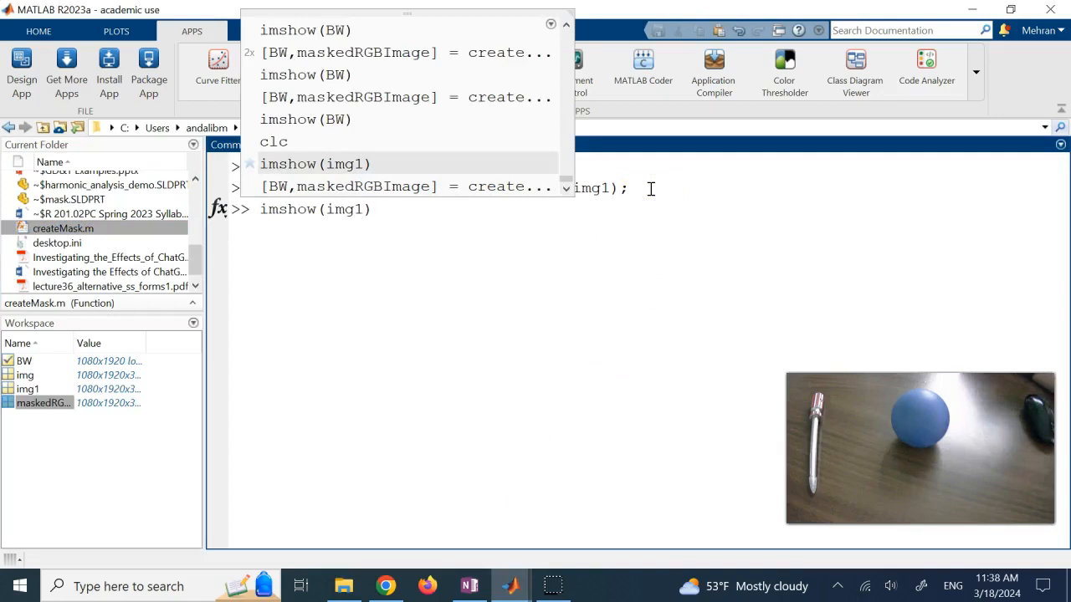
{"action": "key", "text": "Down"}
{"action": "key", "text": "Up"}
{"action": "key", "text": "Up"}
{"action": "key", "text": "Up"}
{"action": "key", "text": "Return"}
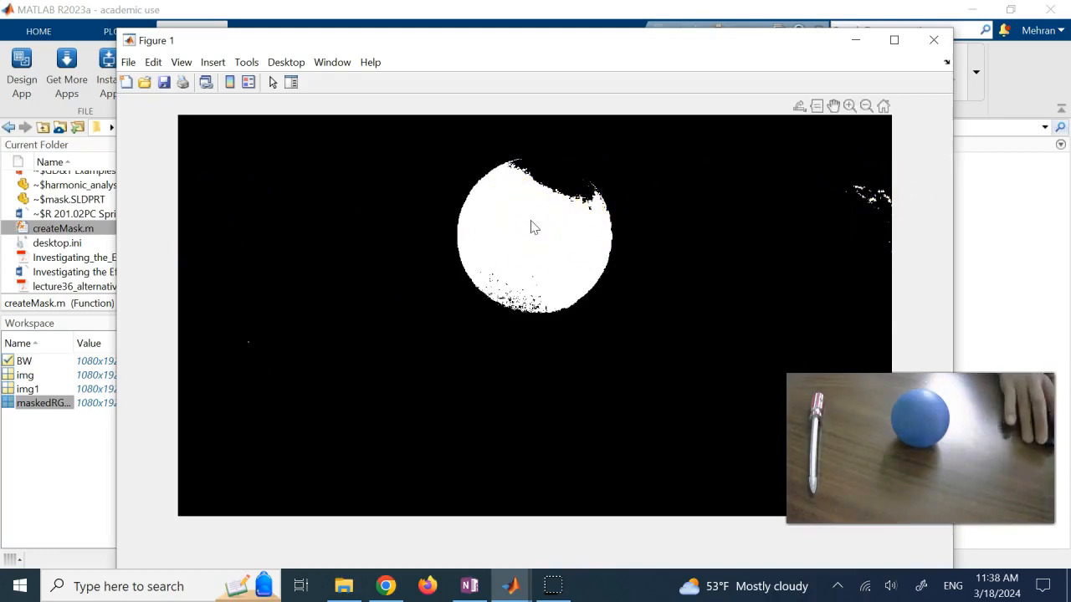
{"action": "left_click", "coordinate": [997, 201]}
Step: Bring up createMask.m in the editor and examine the minimum and maximum threshold lines for channel 3
{"action": "mouse_move", "coordinate": [511, 583]}
{"action": "left_click", "coordinate": [542, 523]}
{"action": "left_click", "coordinate": [409, 249]}
{"action": "scroll", "coordinate": [401, 289], "scroll_direction": "down", "scroll_amount": 2}
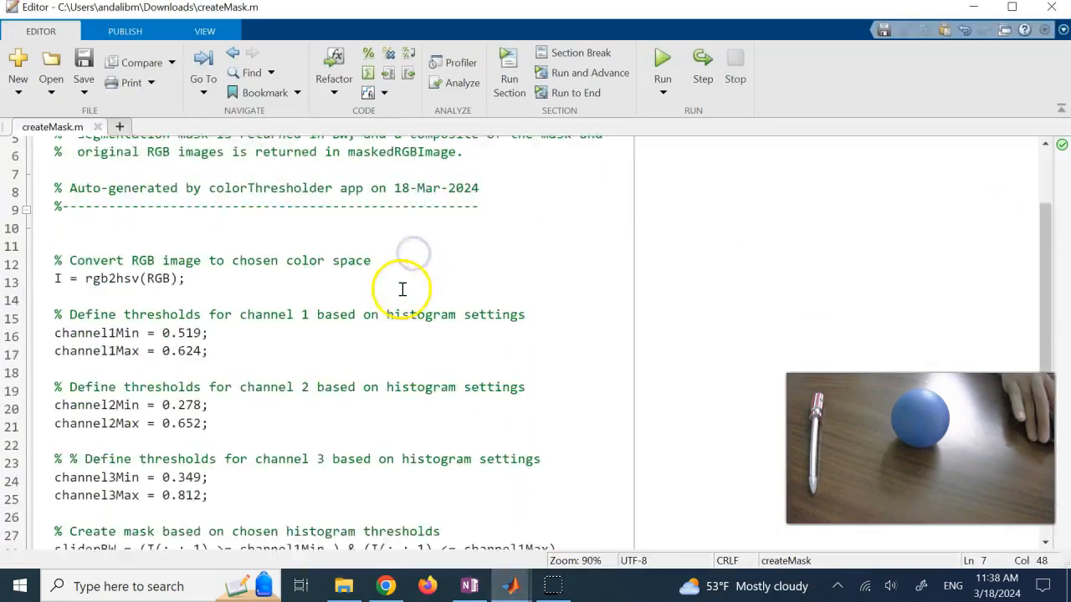
{"action": "scroll", "coordinate": [402, 288], "scroll_direction": "down", "scroll_amount": 2}
{"action": "left_click_drag", "start_coordinate": [211, 429], "coordinate": [33, 412]}
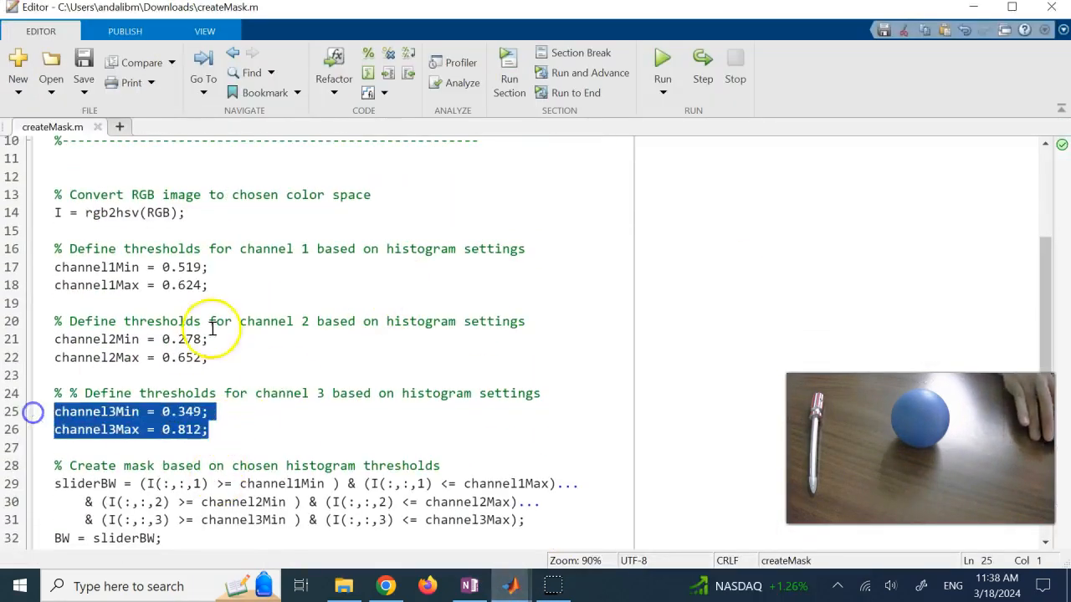
{"action": "left_click", "coordinate": [297, 303]}
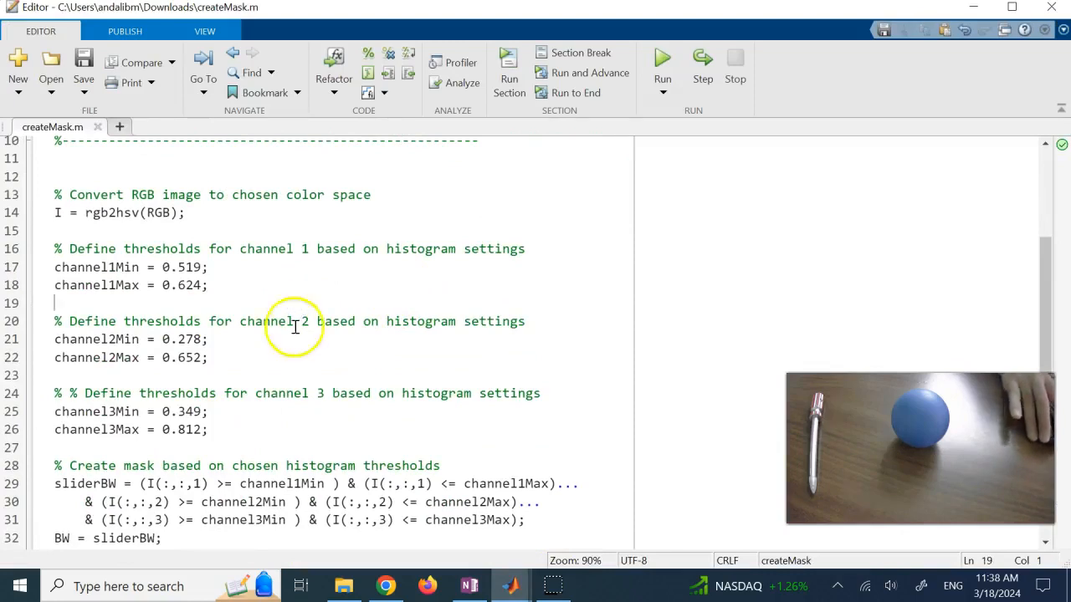
{"action": "left_click_drag", "start_coordinate": [219, 430], "coordinate": [47, 418]}
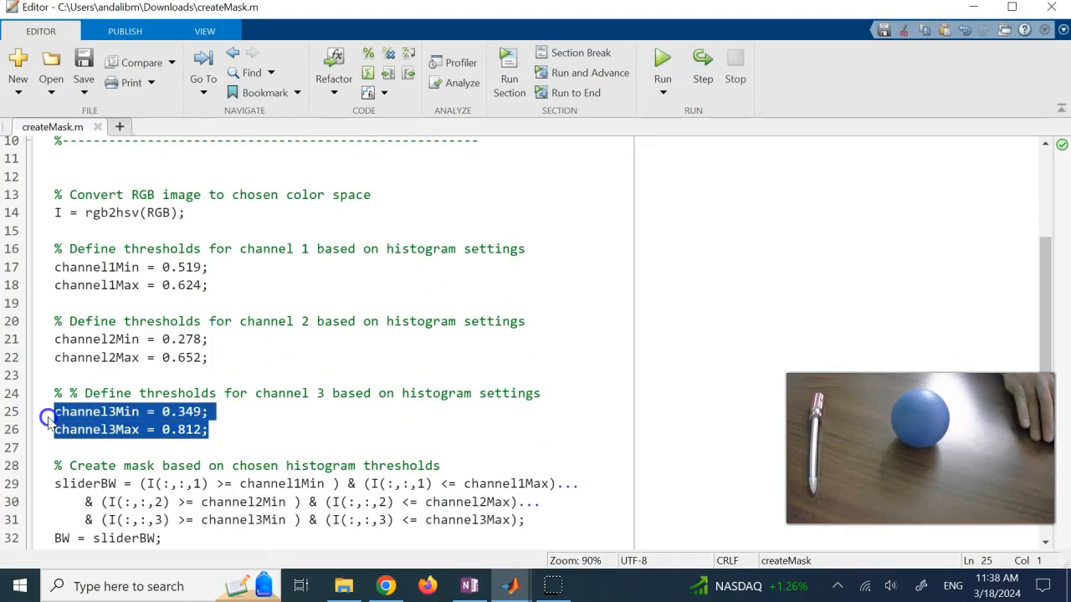
Step: Compare the threshold ranges of all three channels in createMask.m, and return to the MATLAB command window
{"action": "left_click_drag", "start_coordinate": [214, 285], "coordinate": [39, 268]}
{"action": "left_click_drag", "start_coordinate": [223, 359], "coordinate": [40, 339]}
{"action": "left_click_drag", "start_coordinate": [209, 285], "coordinate": [48, 268]}
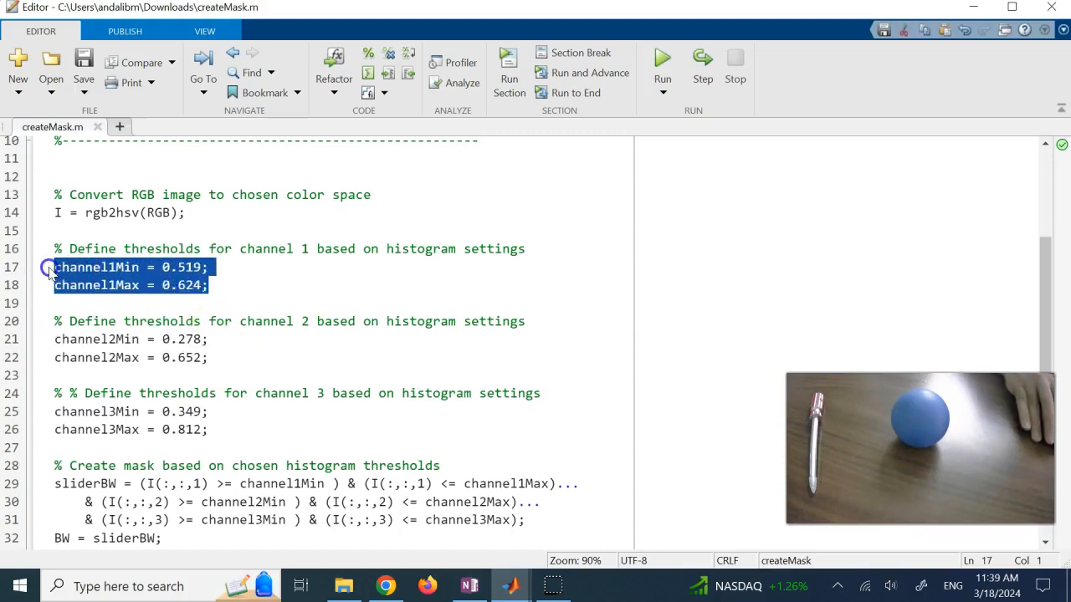
{"action": "left_click_drag", "start_coordinate": [215, 359], "coordinate": [55, 336]}
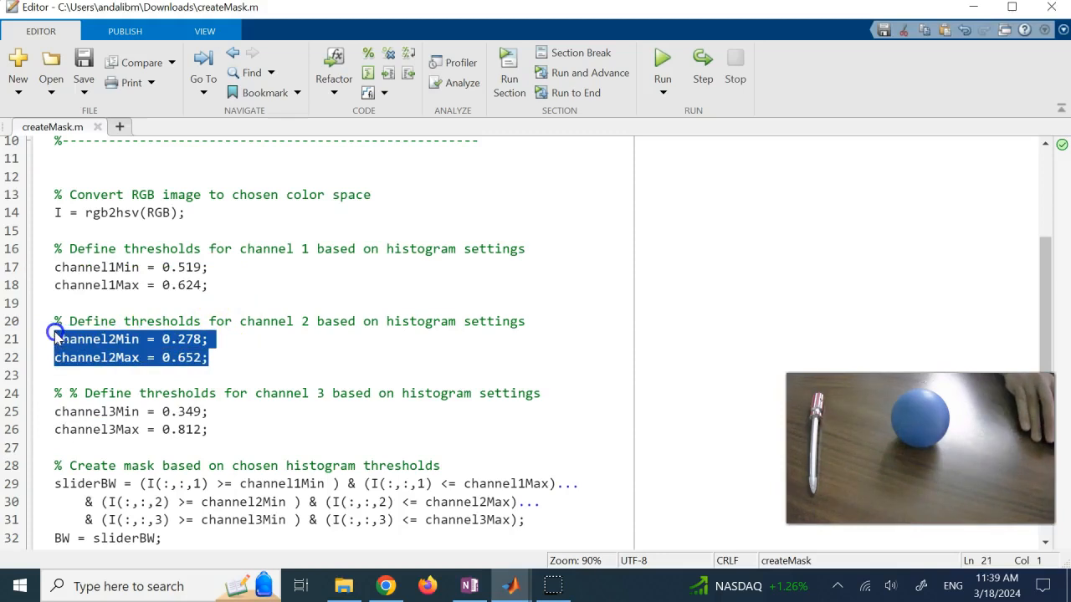
{"action": "left_click_drag", "start_coordinate": [219, 435], "coordinate": [55, 412]}
{"action": "left_click", "coordinate": [308, 293]}
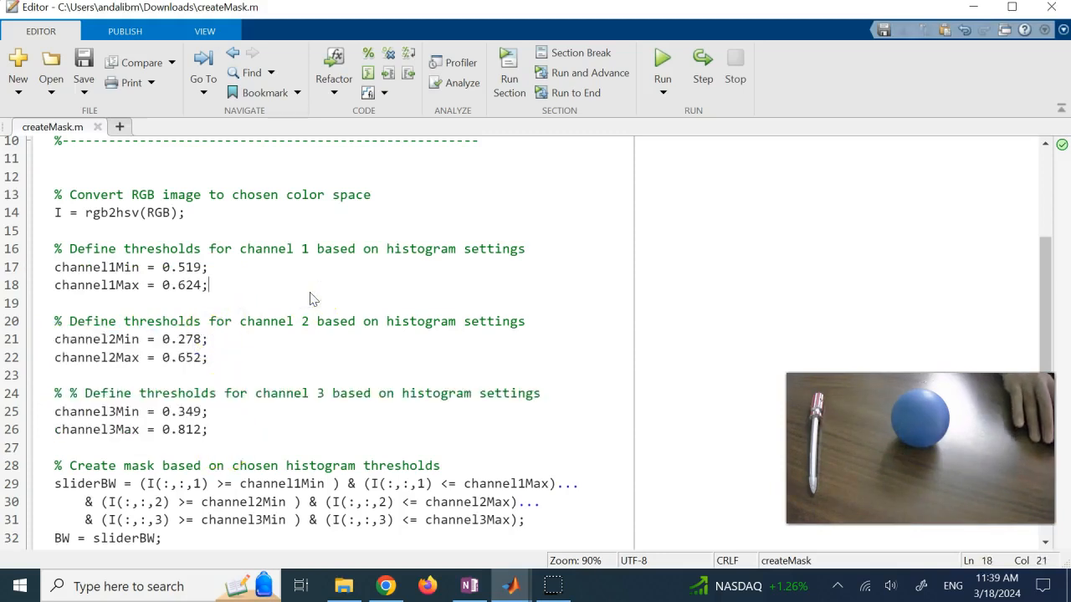
{"action": "scroll", "coordinate": [310, 297], "scroll_direction": "up", "scroll_amount": 3}
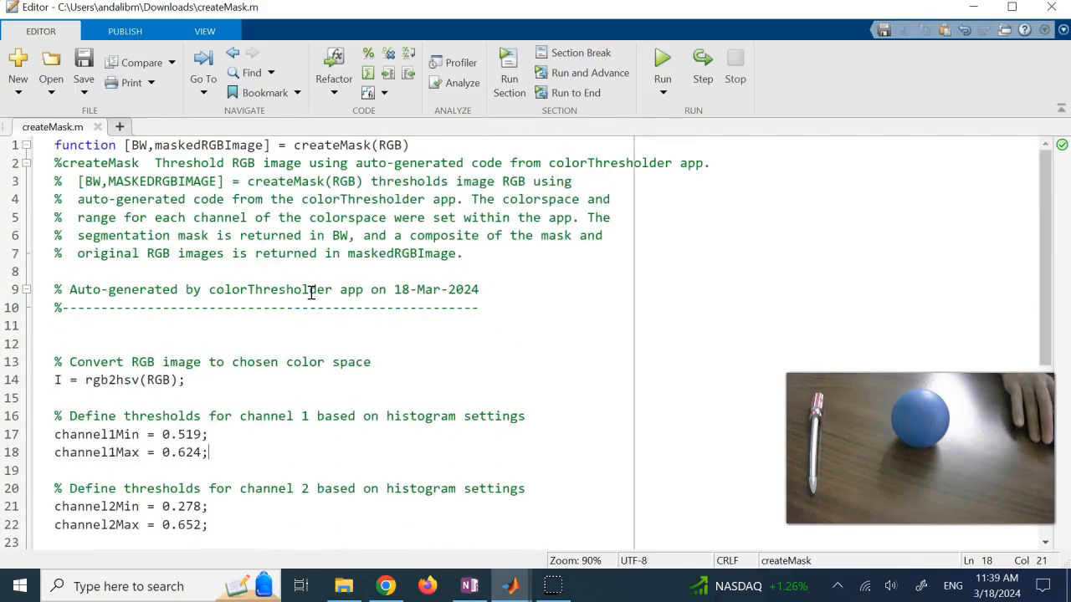
{"action": "left_click", "coordinate": [283, 292]}
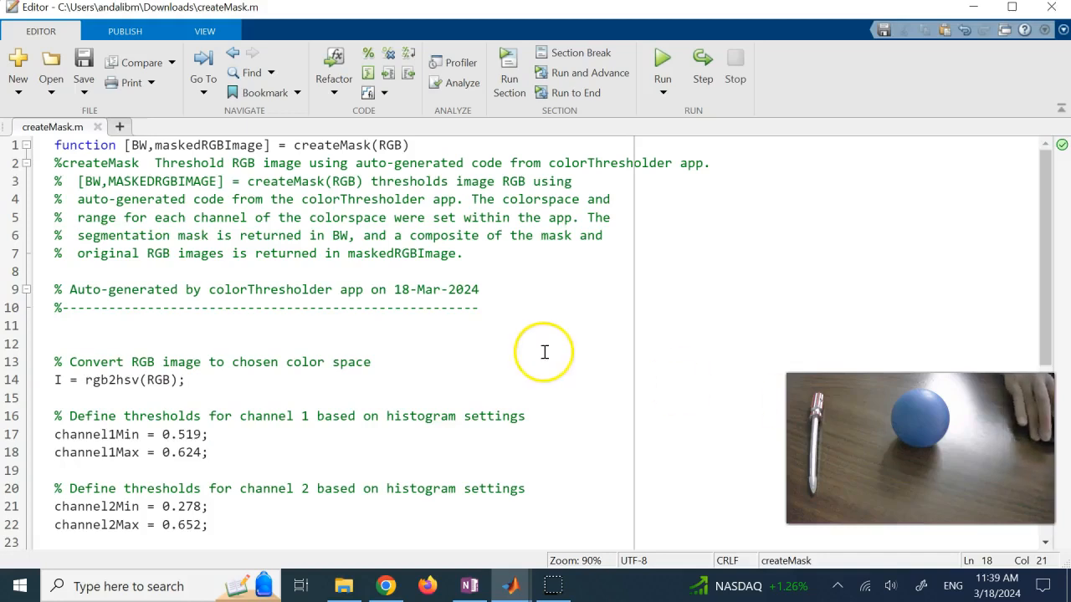
{"action": "mouse_move", "coordinate": [510, 585]}
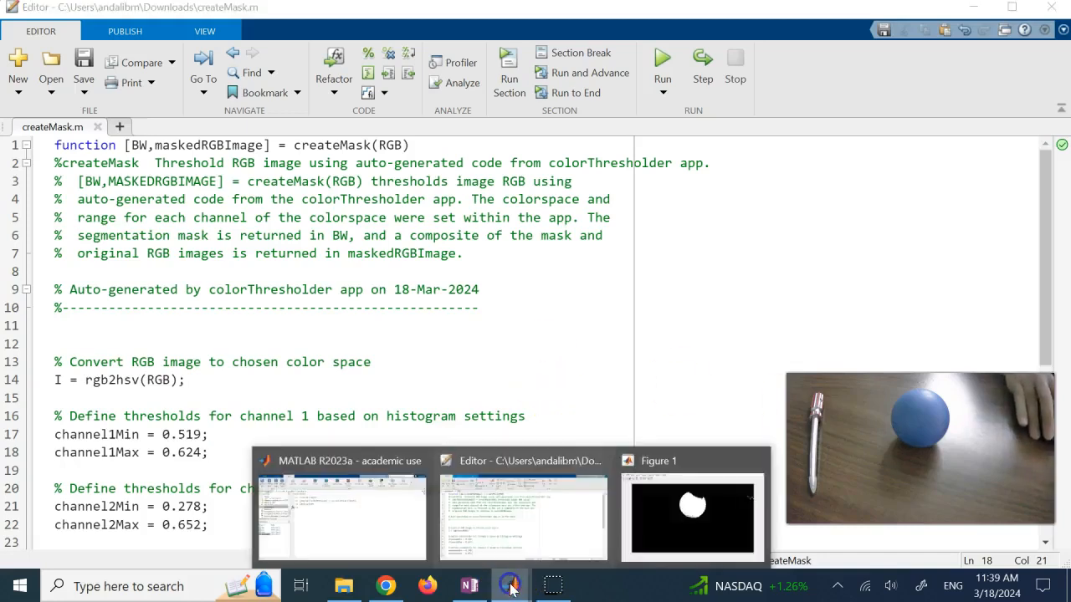
{"action": "left_click", "coordinate": [325, 525]}
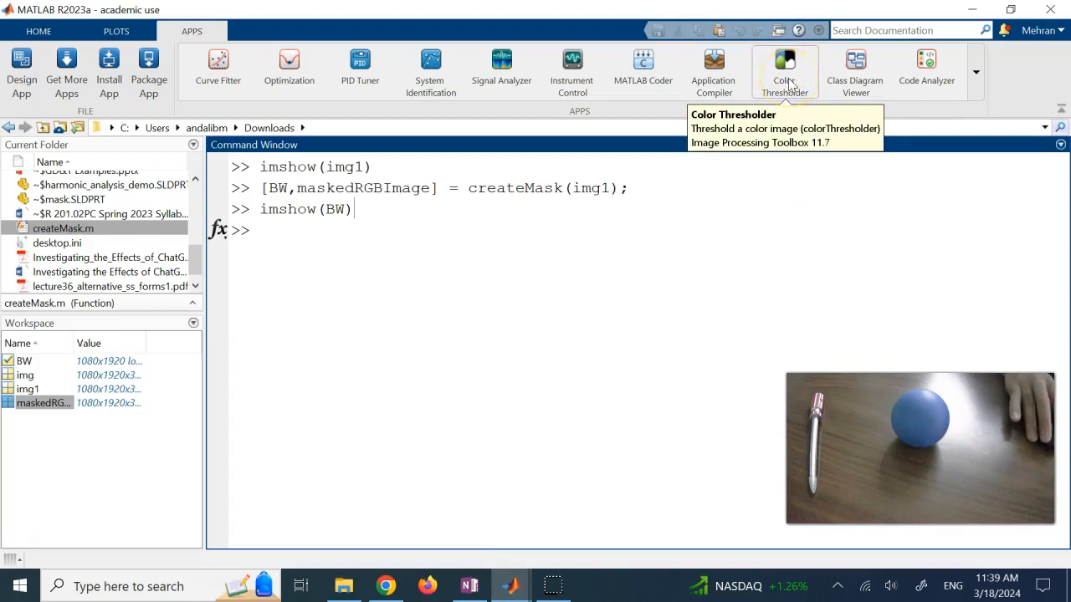
Step: Review how createMask.m uses its channel thresholds to build the mask and the maskedRGBImage output, and return to the command window
{"action": "mouse_move", "coordinate": [511, 585]}
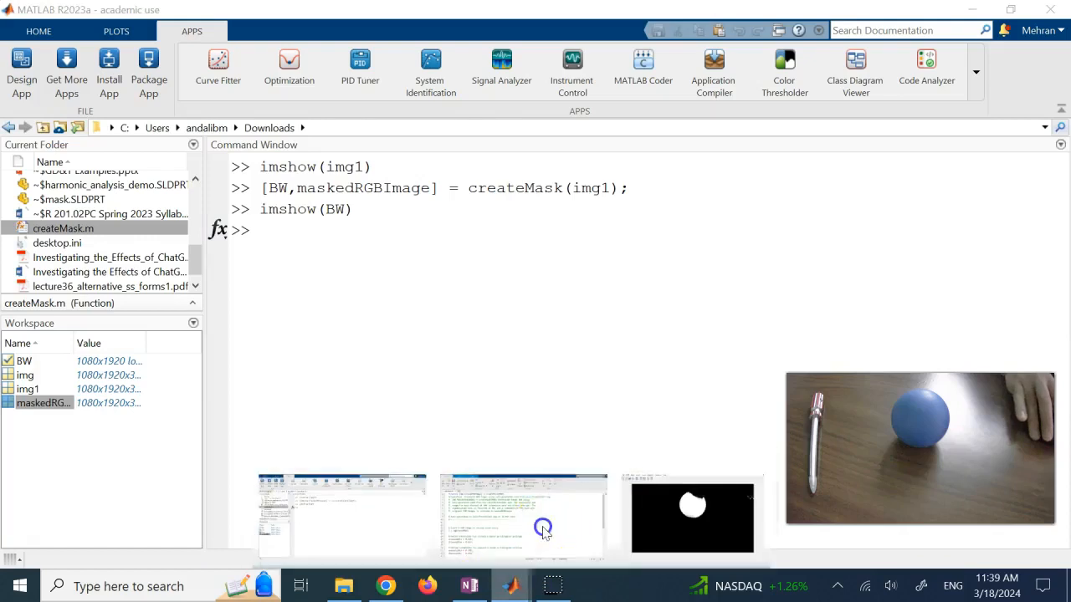
{"action": "left_click", "coordinate": [544, 531]}
{"action": "scroll", "coordinate": [473, 393], "scroll_direction": "down", "scroll_amount": 6}
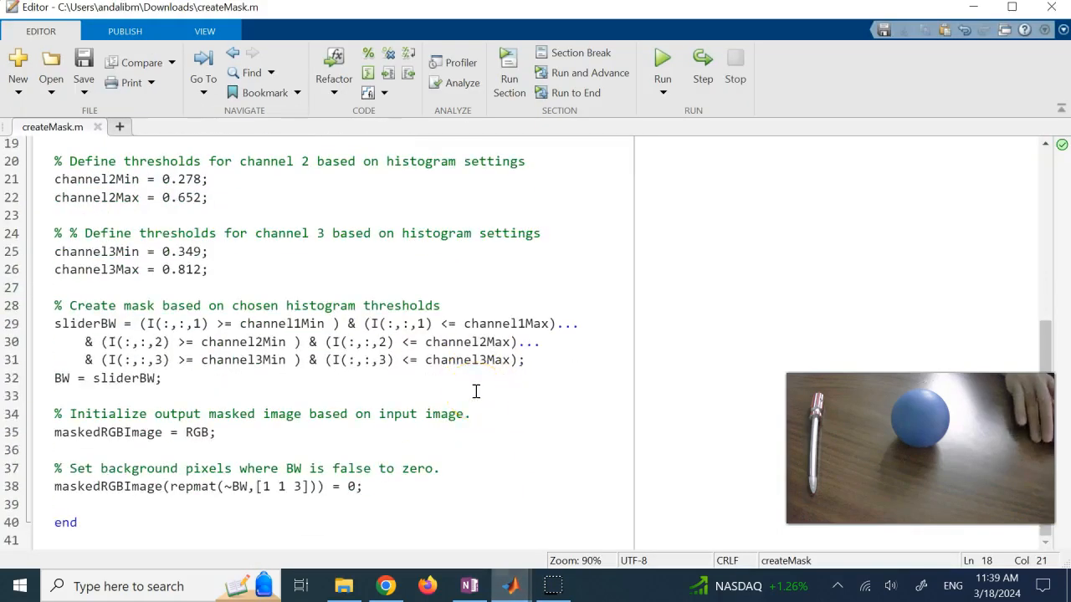
{"action": "scroll", "coordinate": [275, 303], "scroll_direction": "up", "scroll_amount": 3}
{"action": "left_click_drag", "start_coordinate": [219, 434], "coordinate": [45, 277]}
{"action": "scroll", "coordinate": [533, 294], "scroll_direction": "down", "scroll_amount": 3}
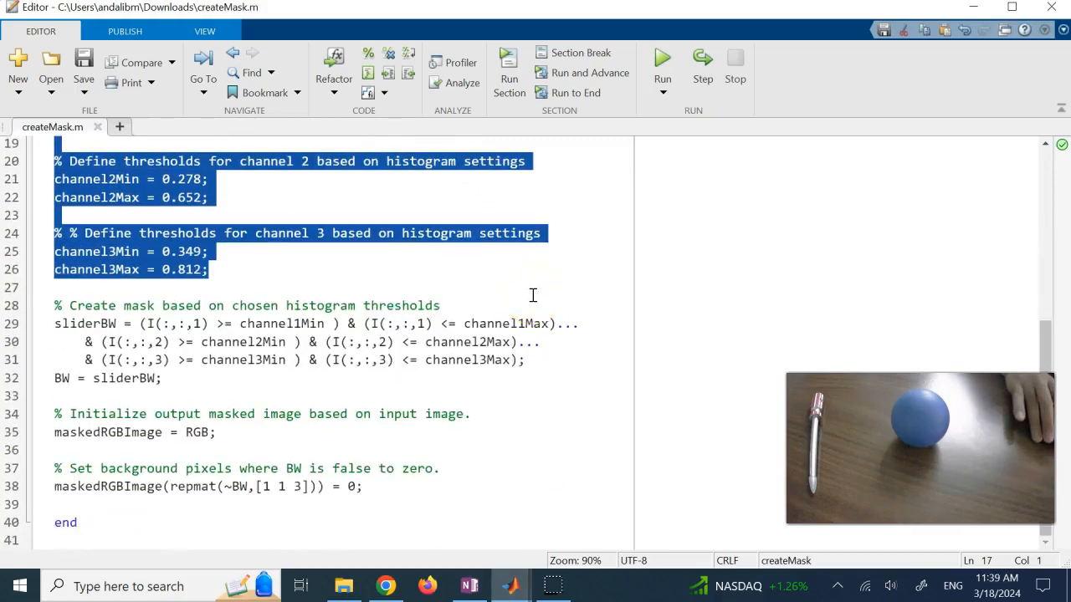
{"action": "scroll", "coordinate": [533, 295], "scroll_direction": "up", "scroll_amount": 6}
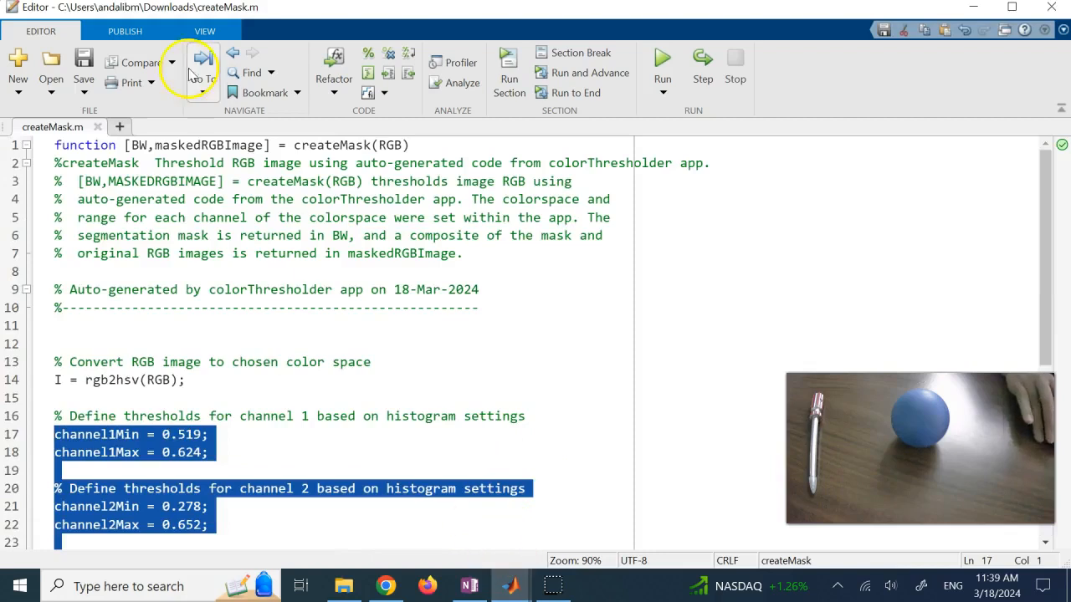
{"action": "left_click", "coordinate": [201, 145]}
{"action": "mouse_move", "coordinate": [512, 586]}
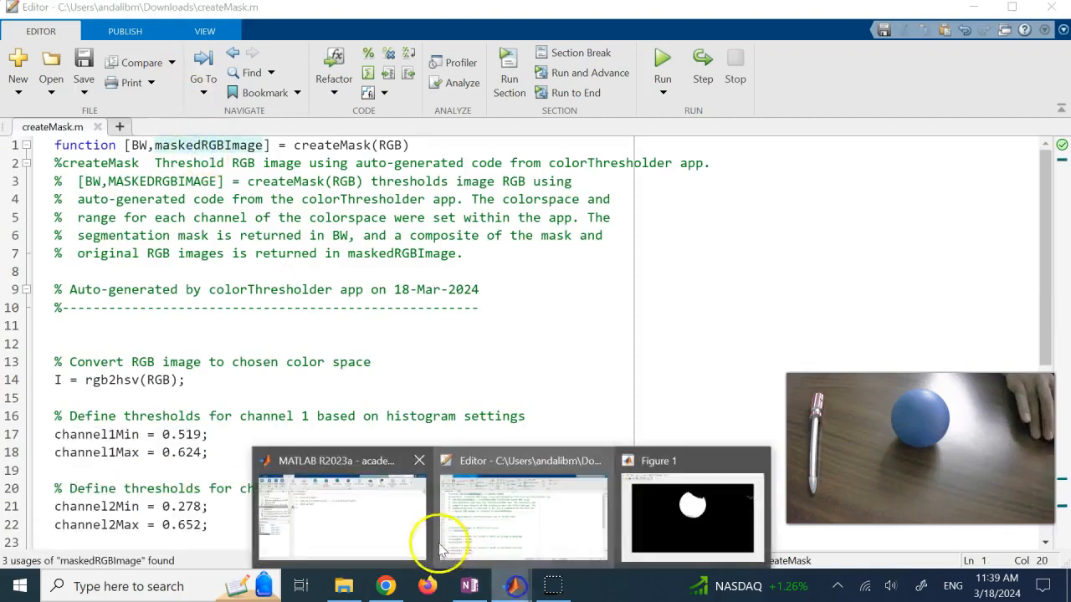
{"action": "left_click", "coordinate": [387, 527]}
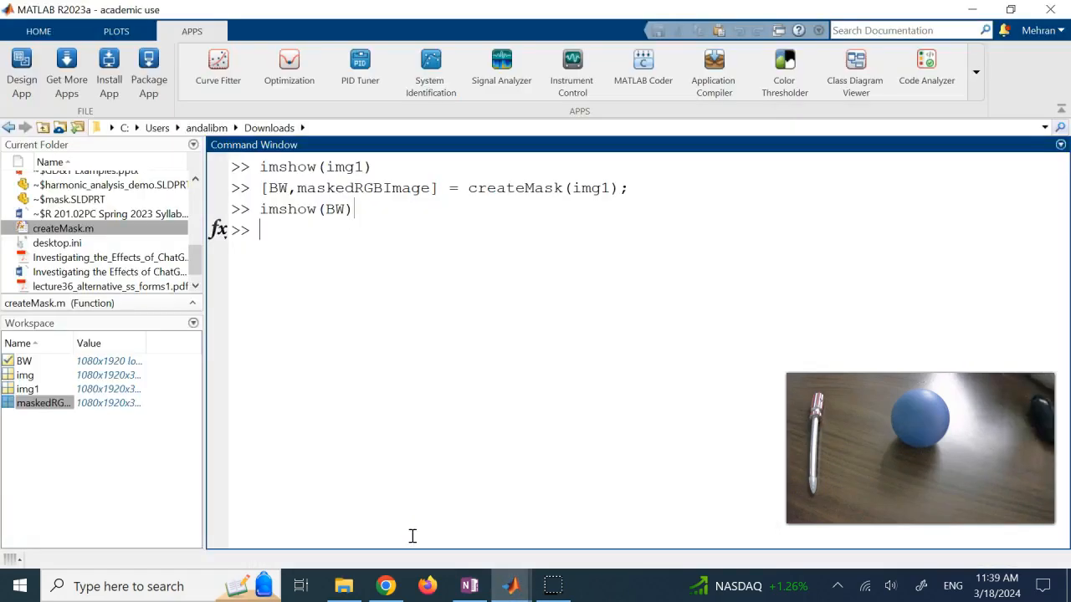
Step: Run imshow(maskedRGBImage), reusing the output variable name from the earlier createMask command
{"action": "key", "text": "Up"}
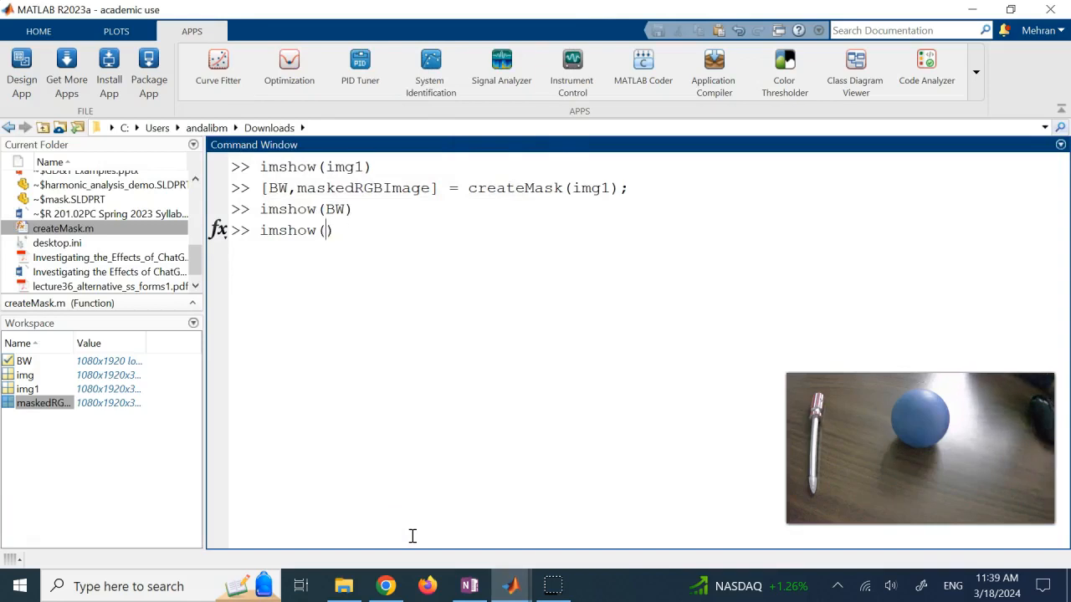
{"action": "left_click_drag", "start_coordinate": [324, 188], "coordinate": [433, 188]}
{"action": "key", "text": "ctrl+c"}
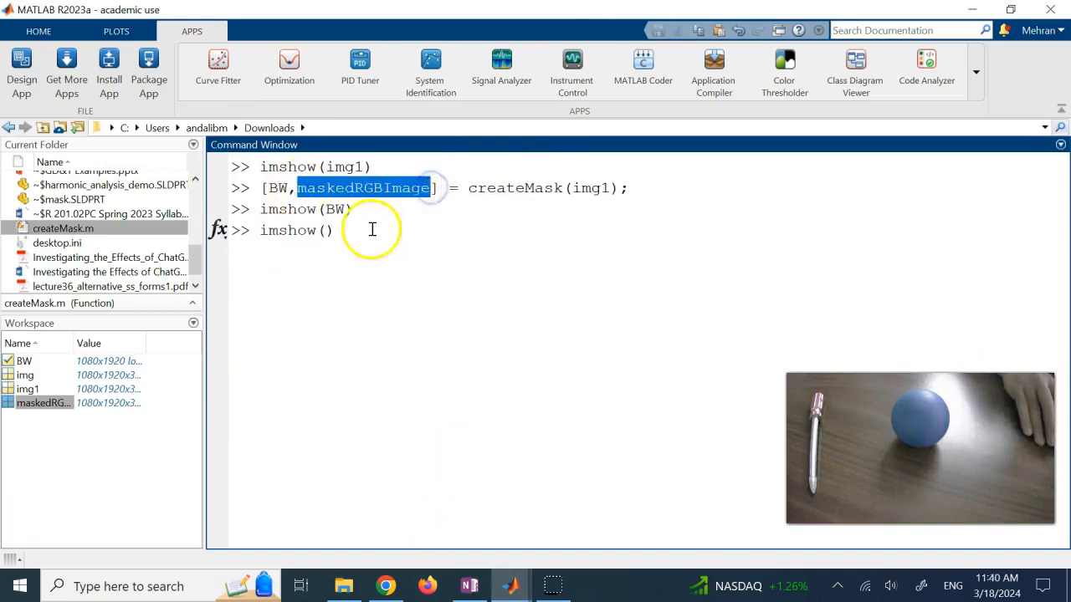
{"action": "left_click", "coordinate": [327, 231]}
{"action": "key", "text": "ctrl+v"}
{"action": "key", "text": "Return"}
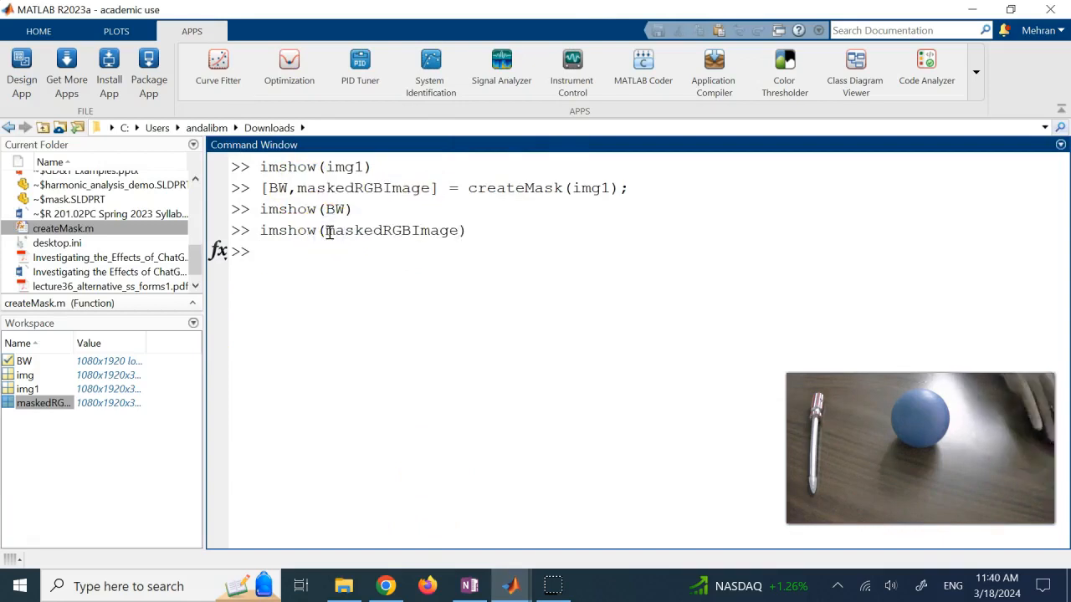
Step: View the masked color image in its figure window, and close the figure
{"action": "mouse_move", "coordinate": [512, 586]}
{"action": "left_click", "coordinate": [669, 502]}
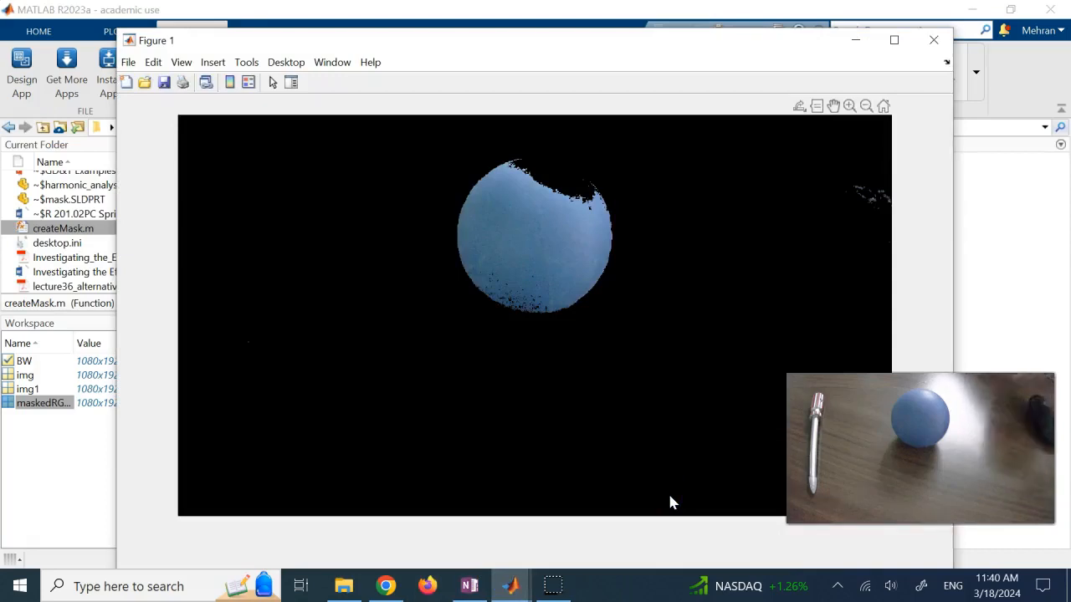
{"action": "left_click", "coordinate": [933, 42]}
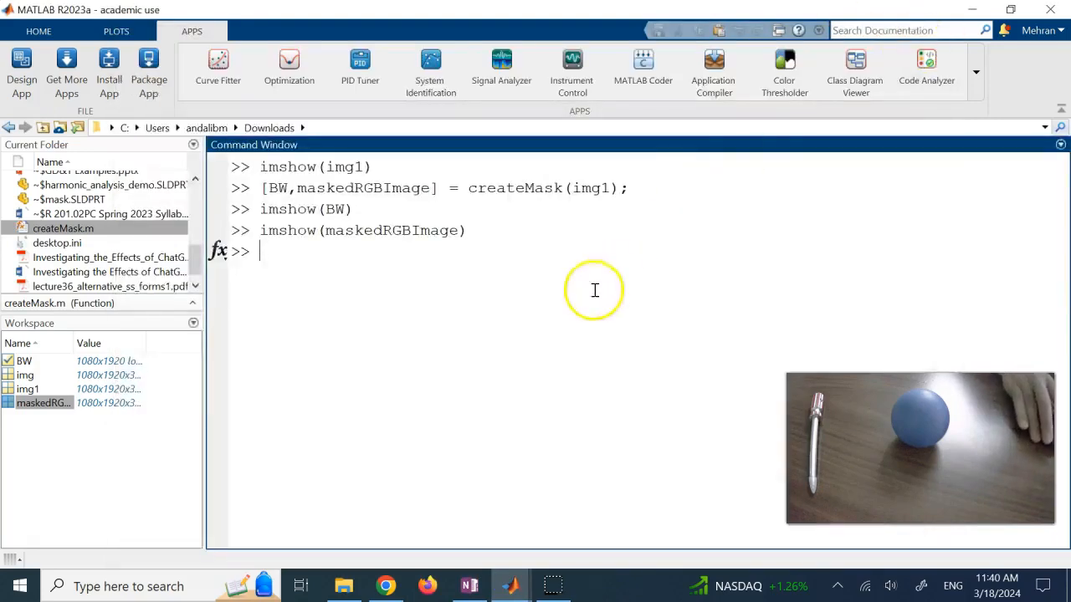
{"action": "left_click", "coordinate": [402, 409]}
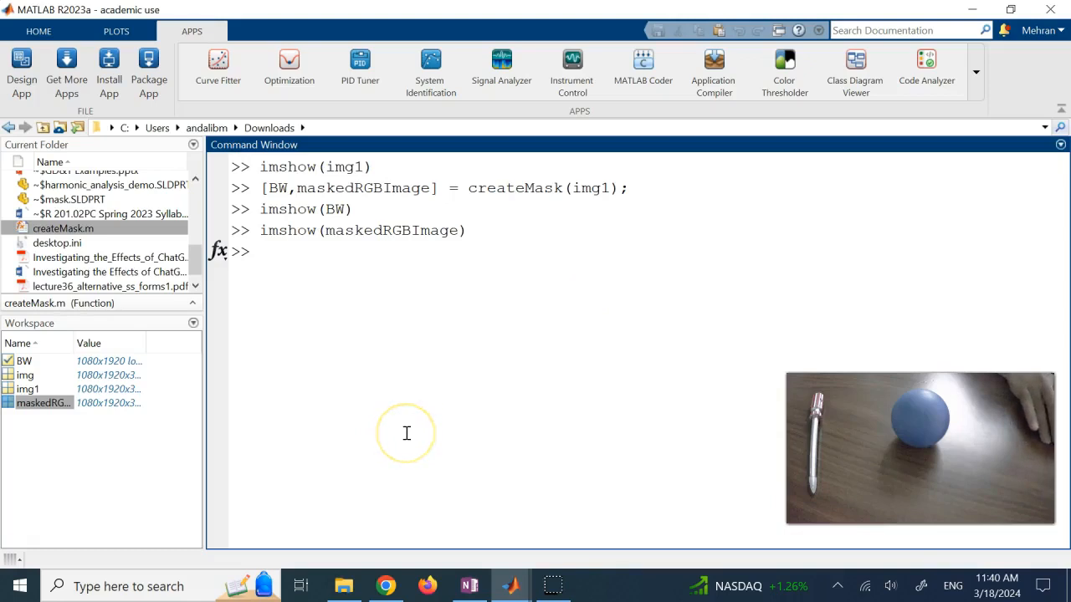